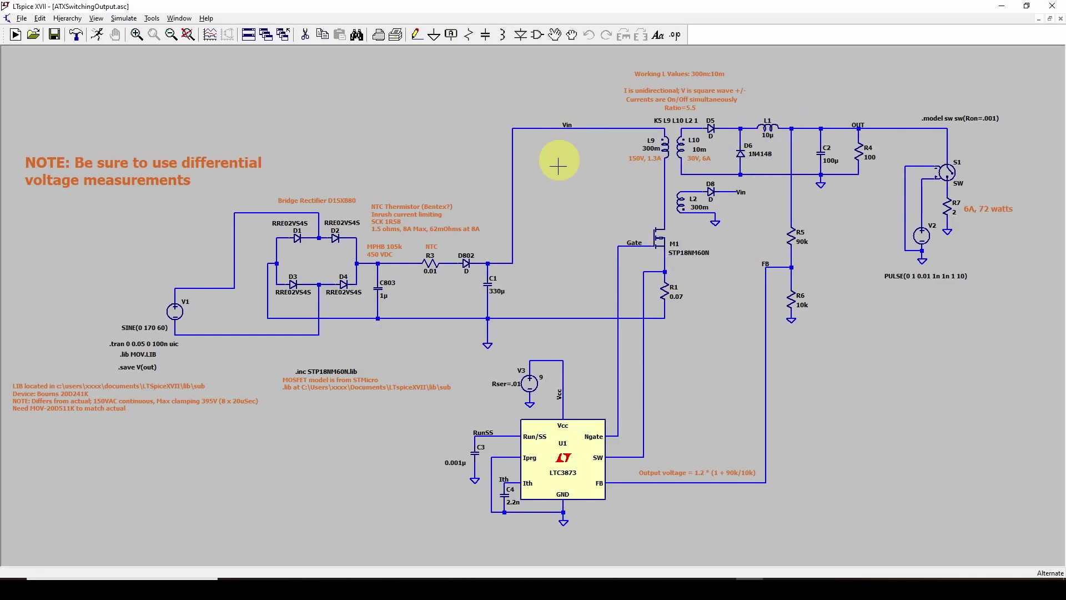
Step: Pan the schematic to centre windings L9/L10, diodes D5 and D6, L1 and C2
left_click_drag(576, 152, 542, 138)
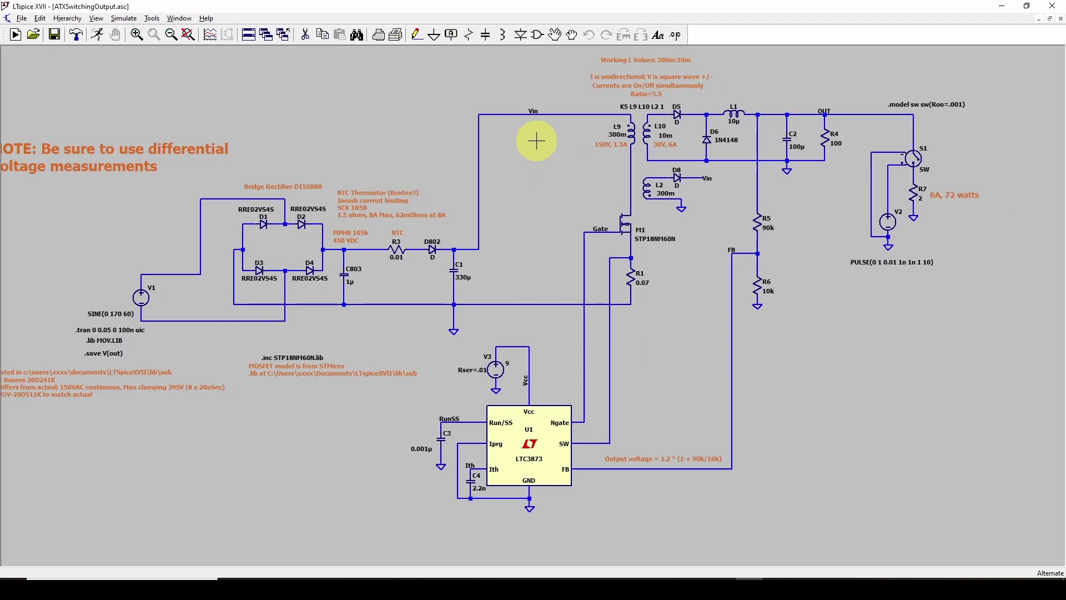
left_click_drag(706, 208, 515, 236)
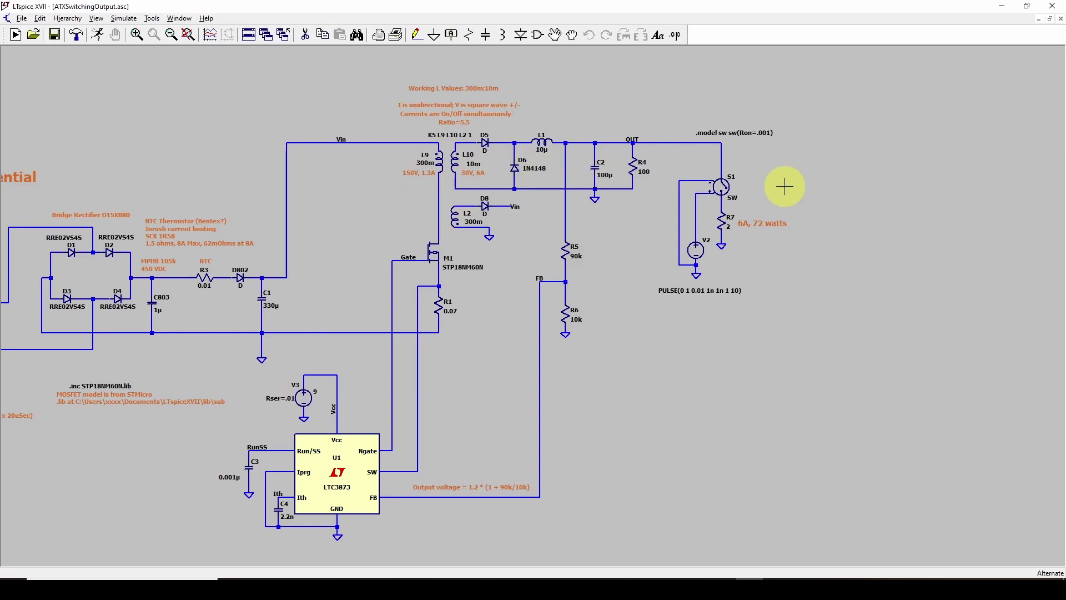
left_click_drag(495, 281, 516, 262)
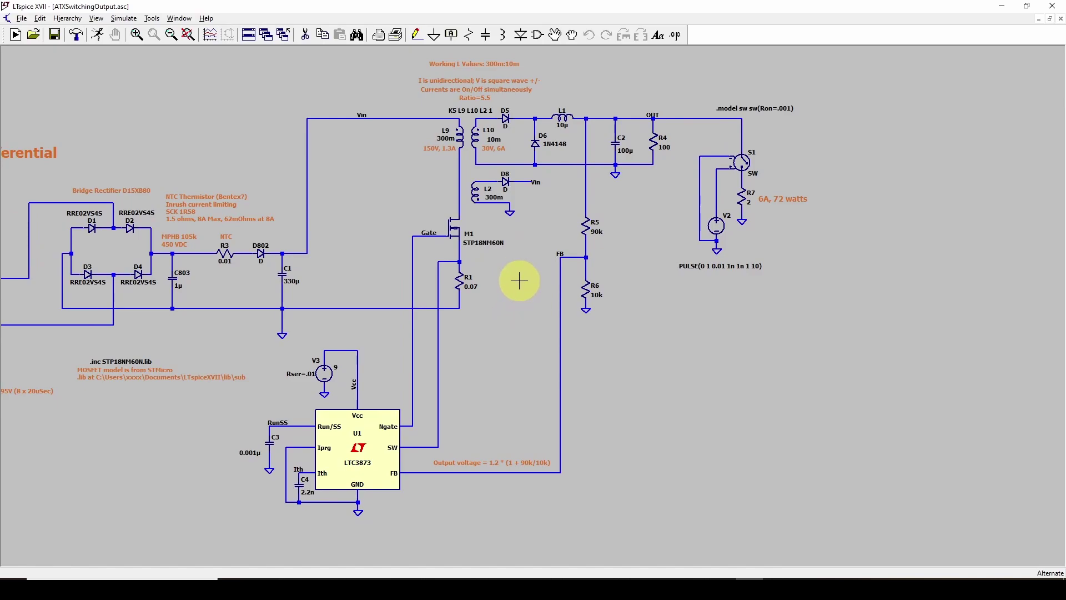
left_click_drag(525, 276, 514, 360)
scroll(517, 231, "up", 4)
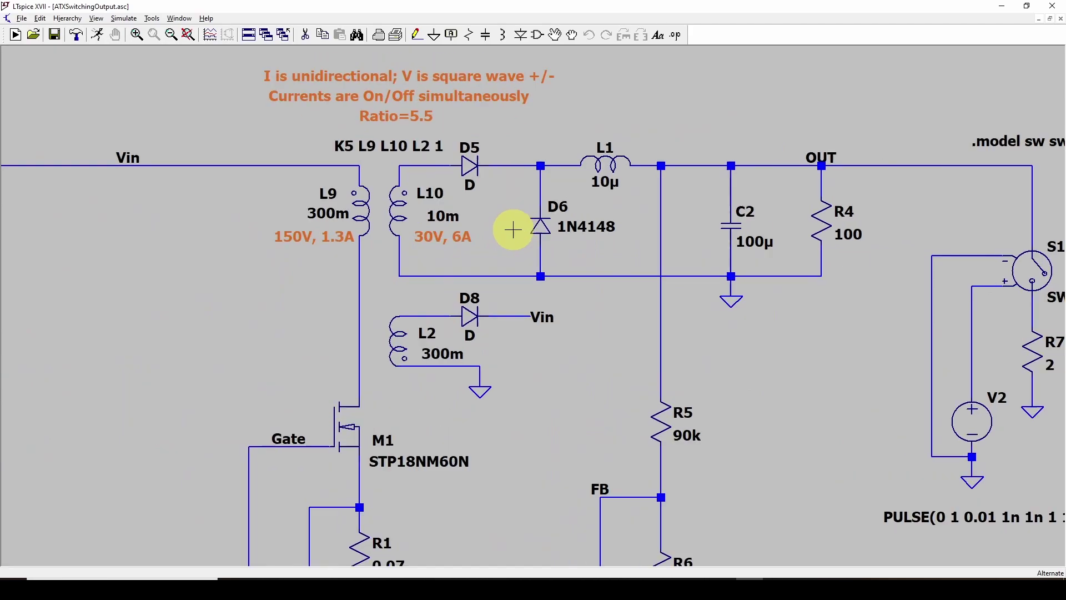
left_click_drag(522, 237, 531, 293)
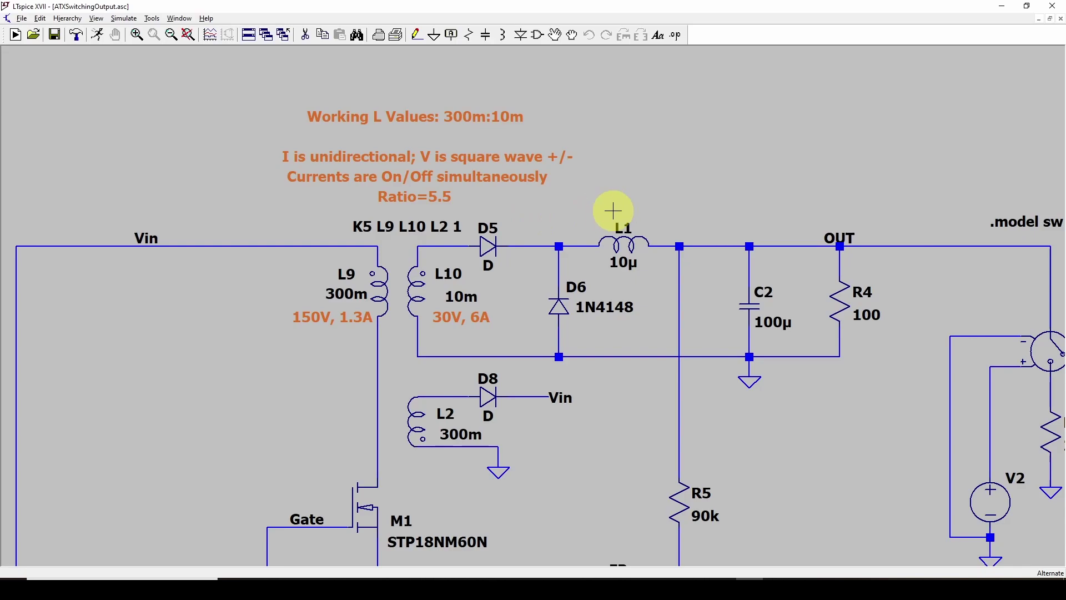
left_click_drag(614, 210, 581, 209)
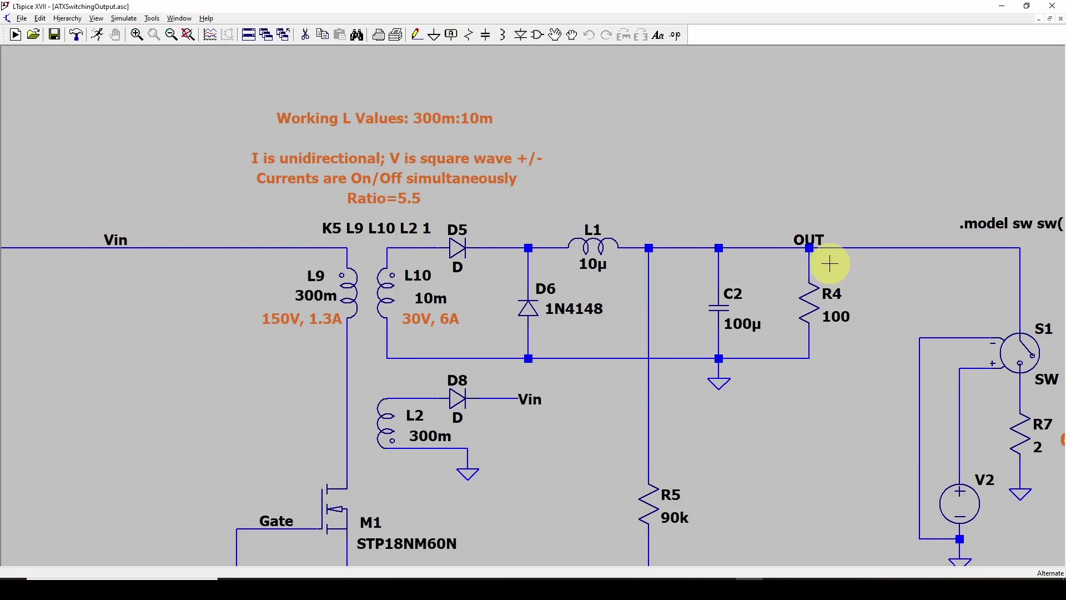
left_click_drag(854, 265, 854, 269)
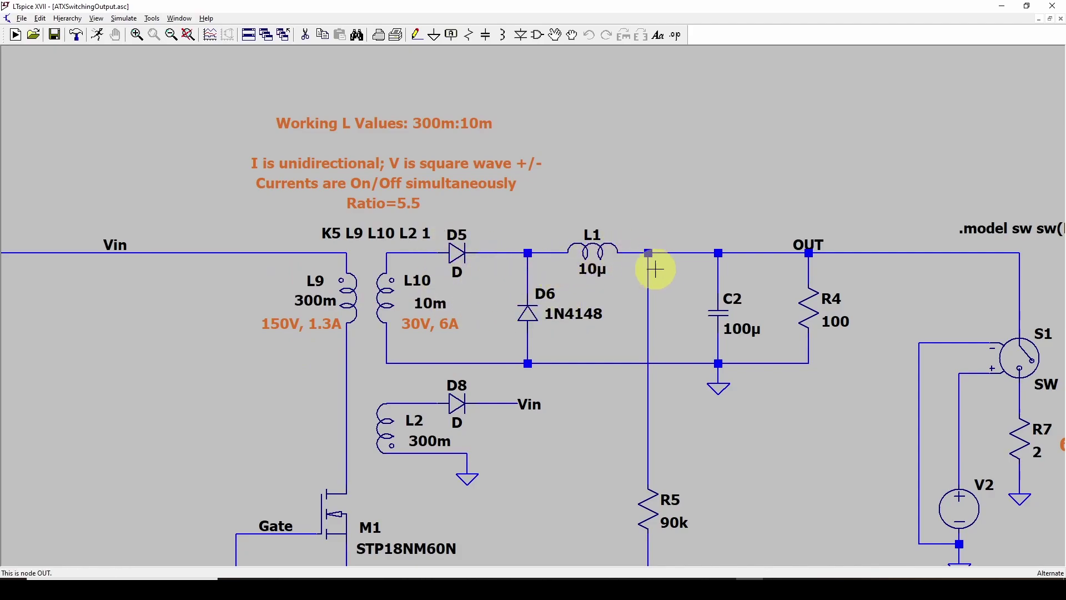
left_click_drag(659, 294, 681, 176)
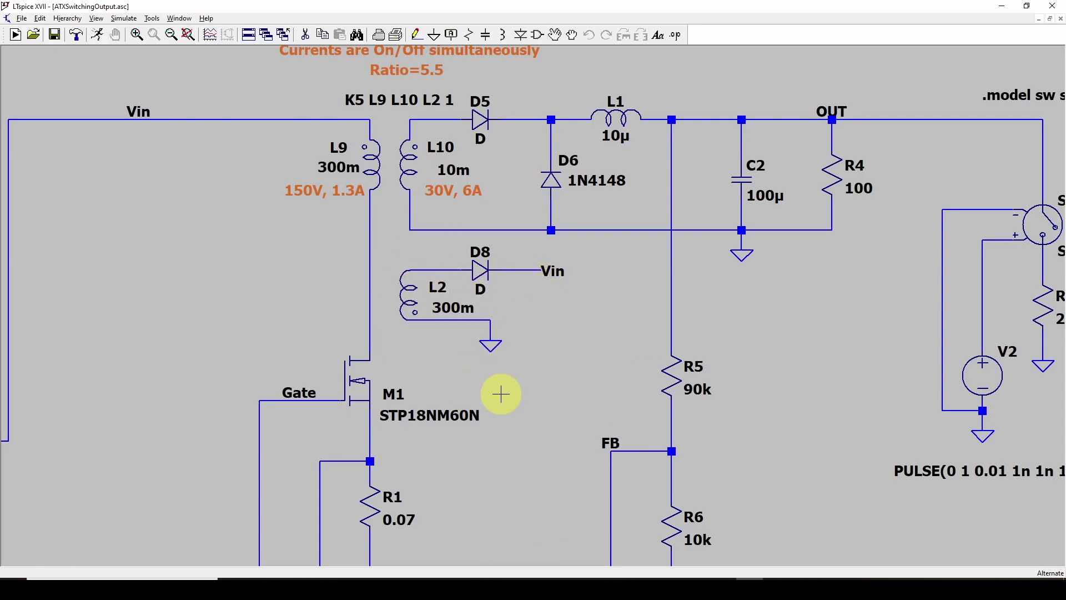
left_click_drag(594, 313, 566, 352)
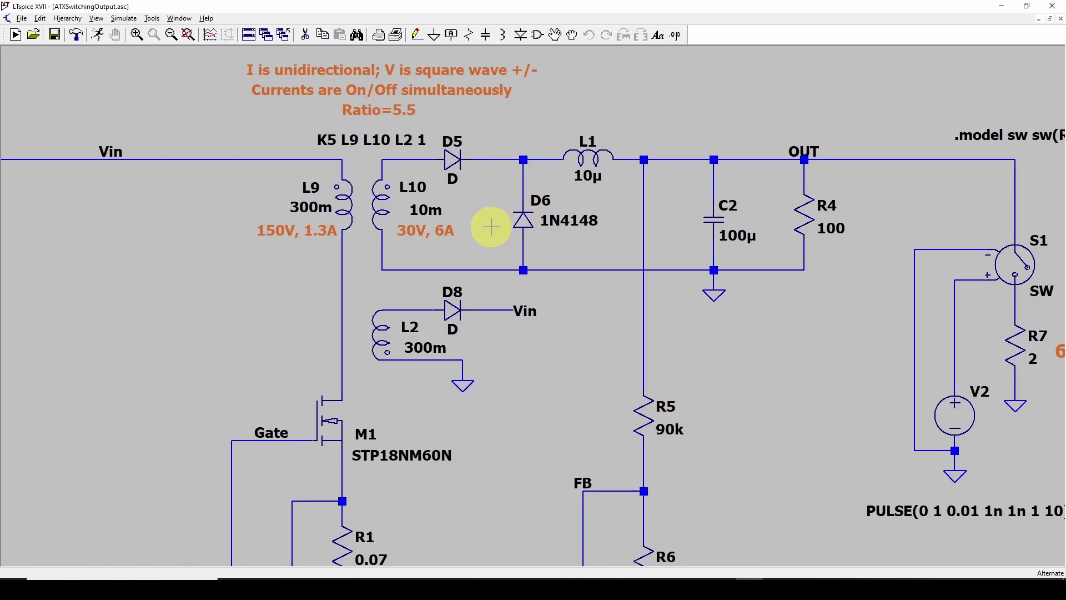
left_click_drag(492, 222, 543, 131)
left_click_drag(521, 316, 627, 319)
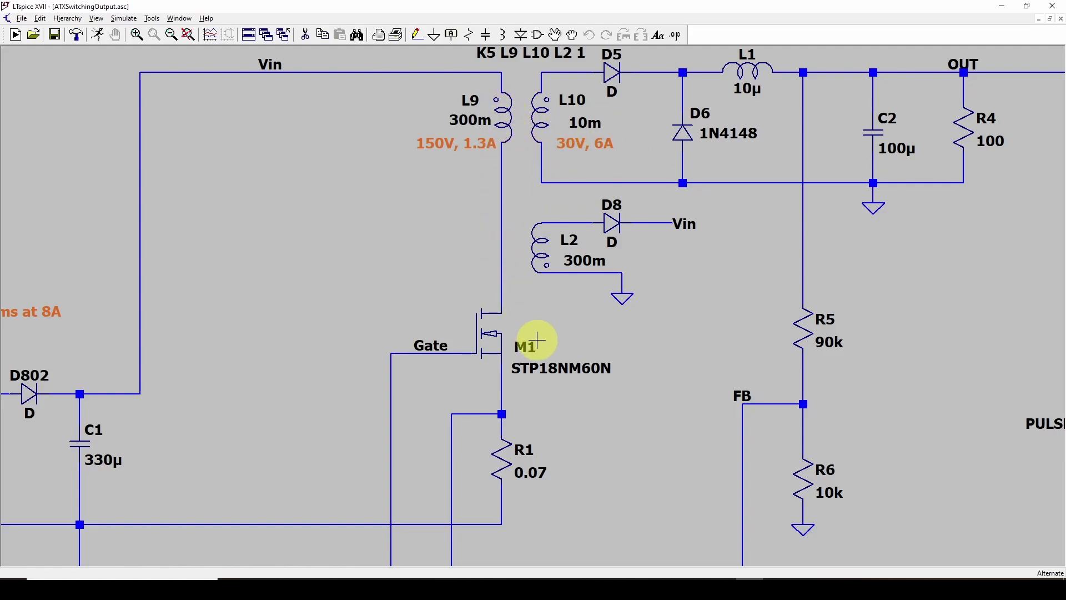
Step: Pan down past M1 to the LTC3873 controller U1 with V3 and C3
left_click_drag(540, 322, 528, 283)
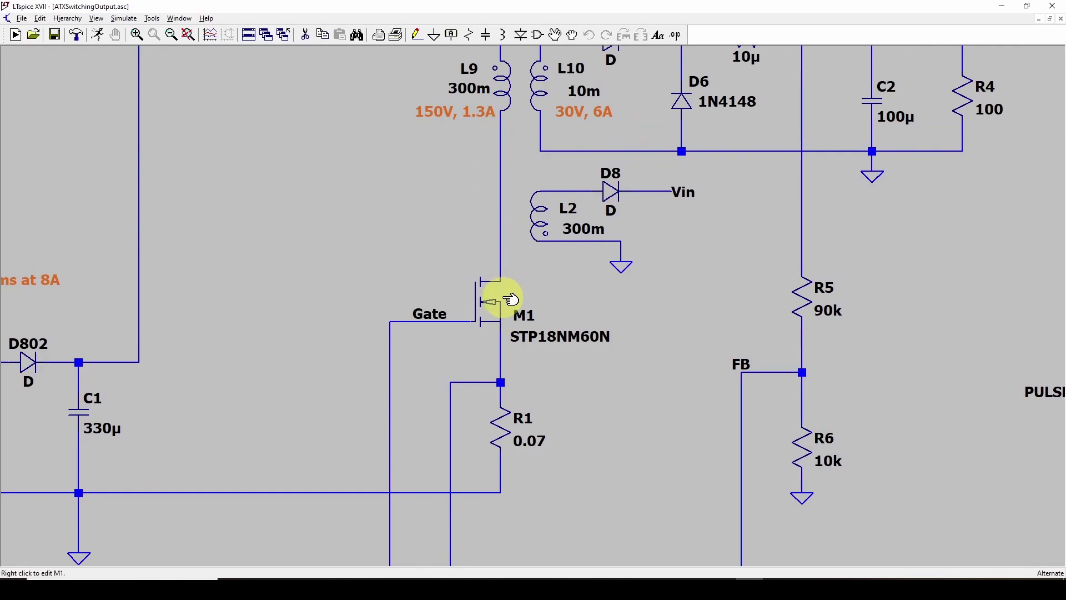
left_click_drag(495, 167, 488, 209)
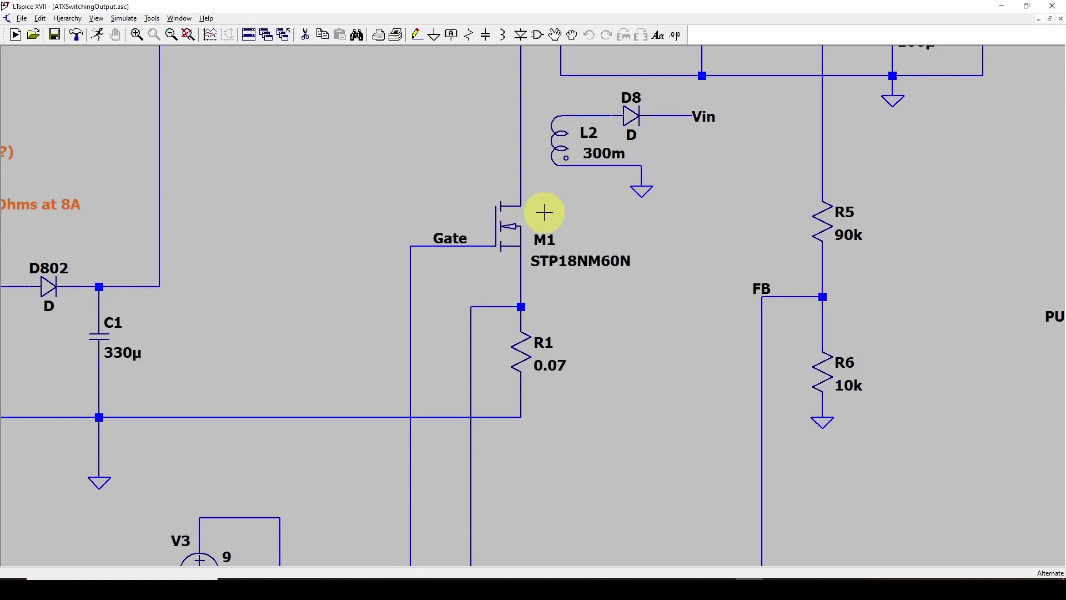
left_click_drag(591, 389, 744, 207)
left_click_drag(723, 305, 749, 273)
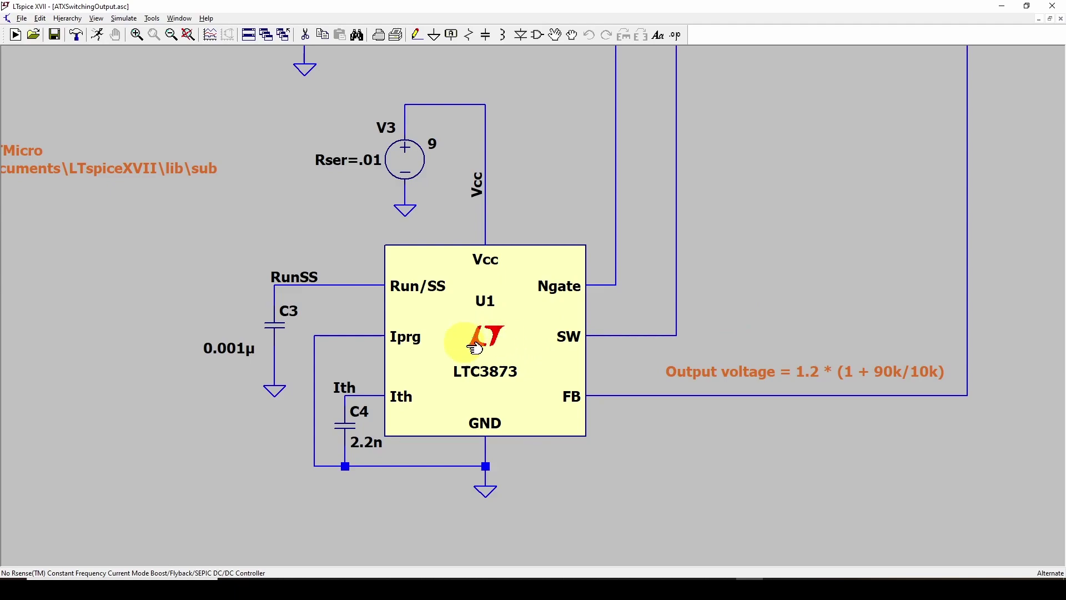
scroll(609, 329, "down", 4)
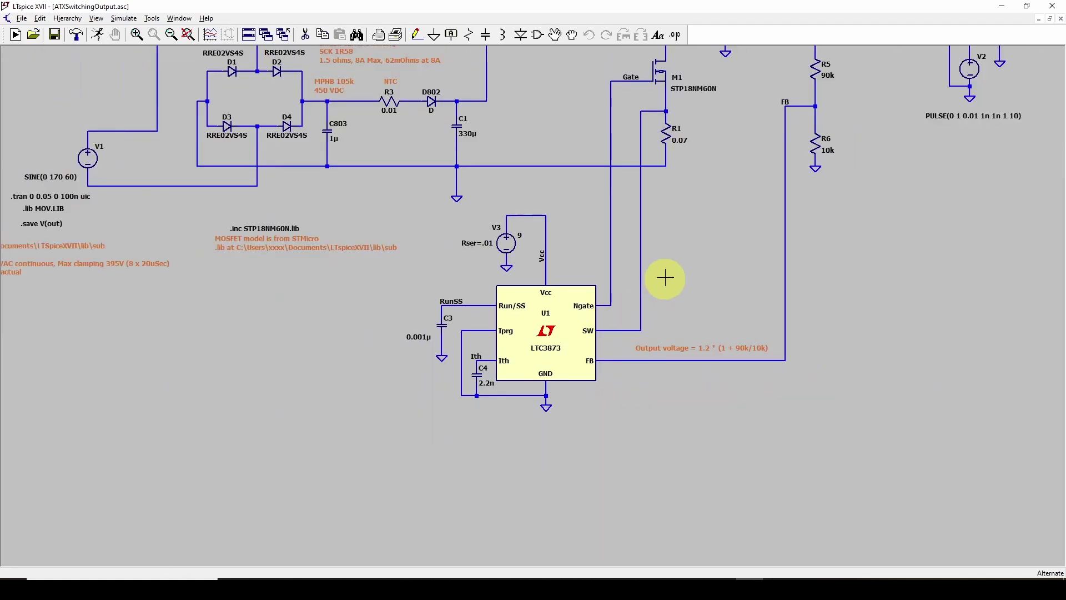
left_click_drag(667, 273, 542, 381)
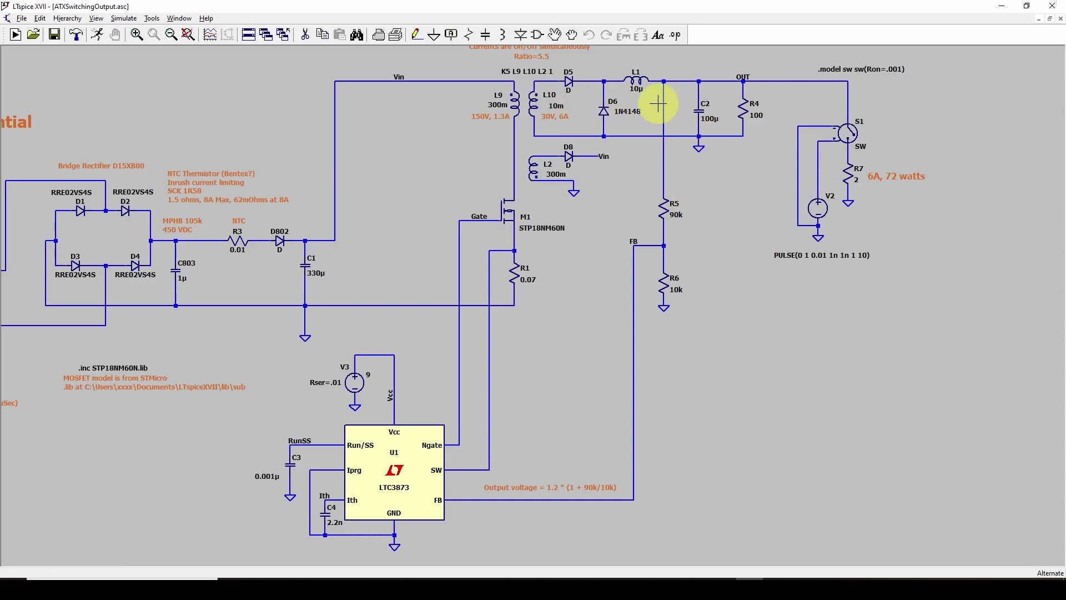
left_click_drag(708, 228, 690, 219)
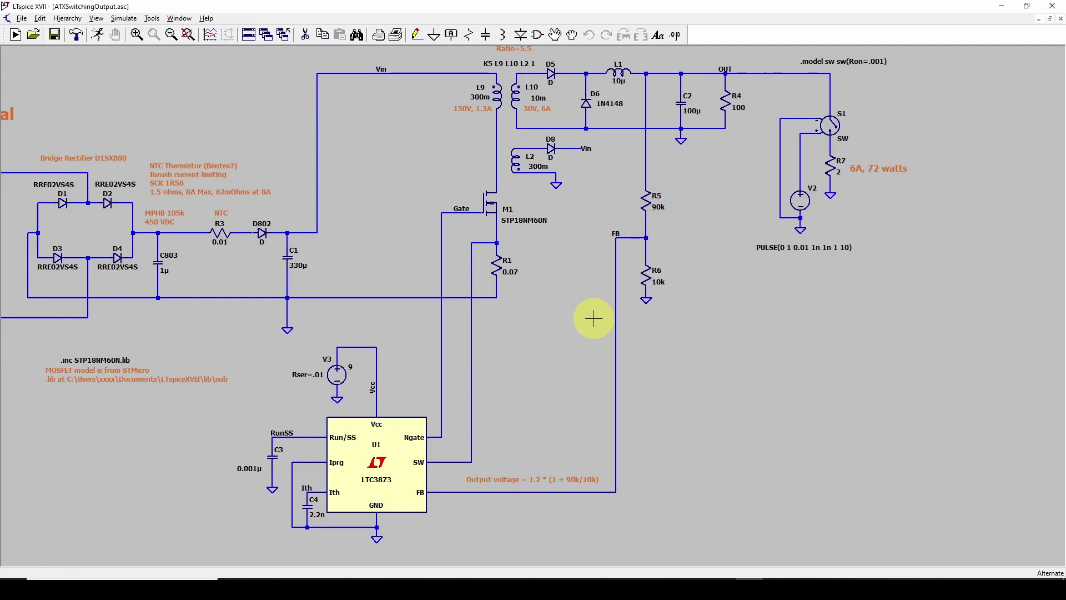
left_click_drag(591, 322, 686, 152)
Step: Pan around U1 up to MOSFET M1, sense resistor R1 and the R5/R6 divider
scroll(525, 314, "up", 3)
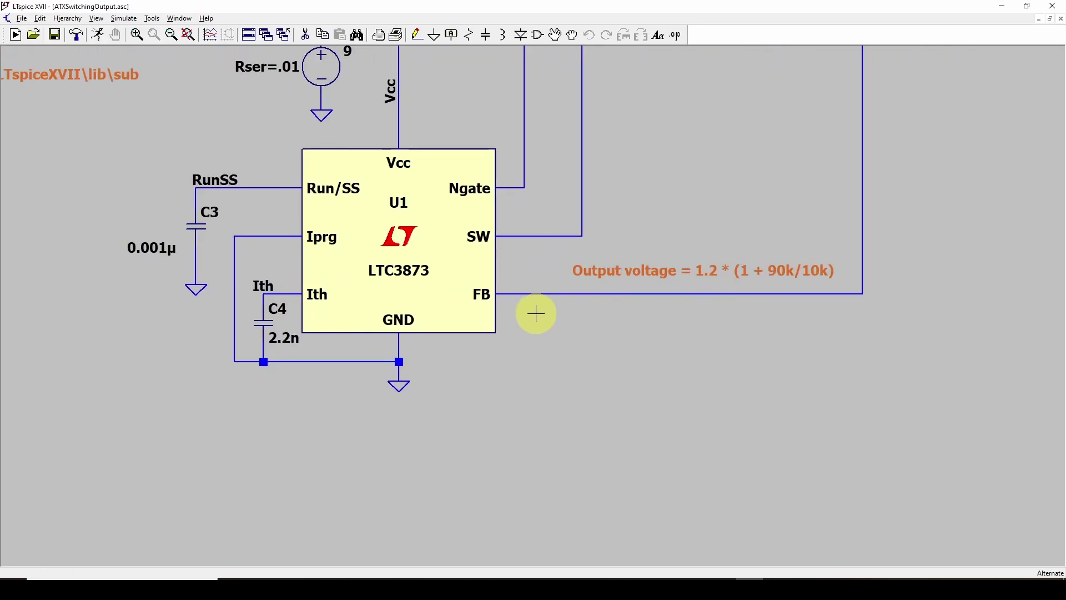
left_click_drag(560, 303, 624, 350)
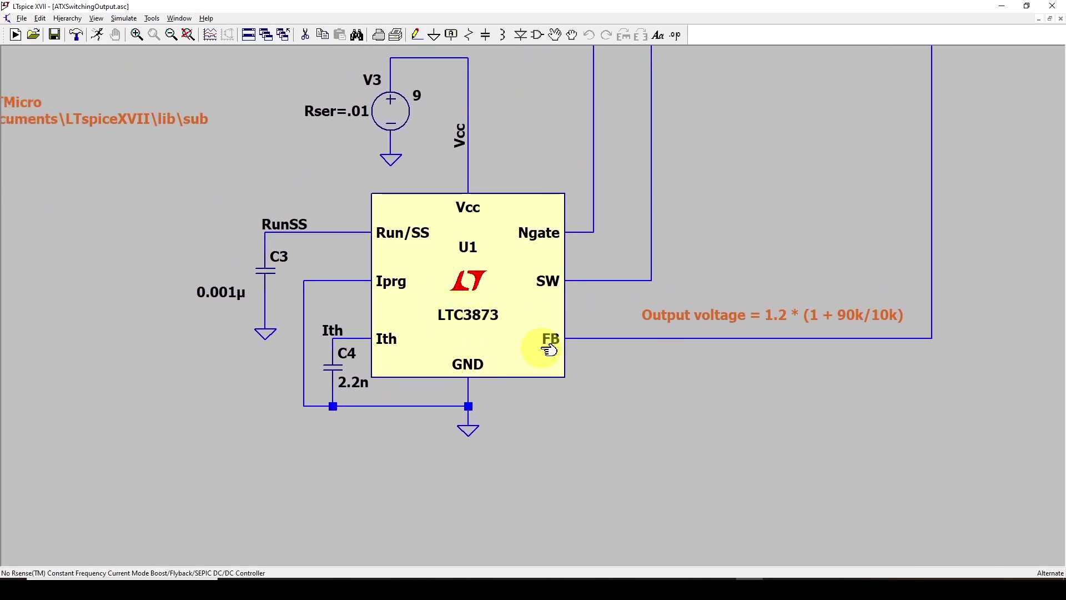
left_click_drag(602, 355, 599, 400)
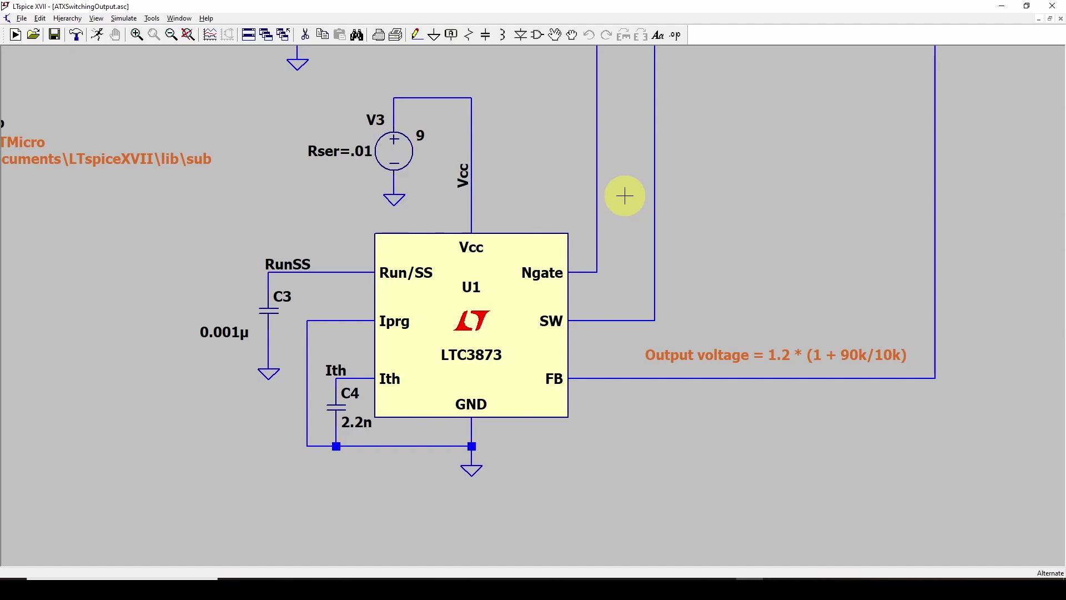
left_click_drag(792, 224, 665, 194)
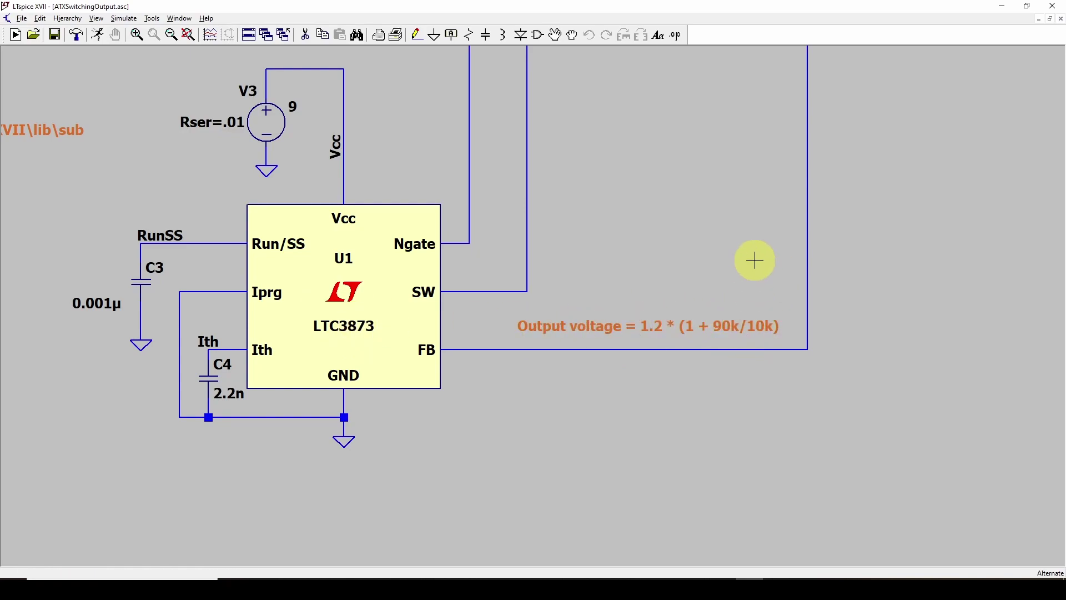
key("Up")
key("Up")
key("Up")
key("Right")
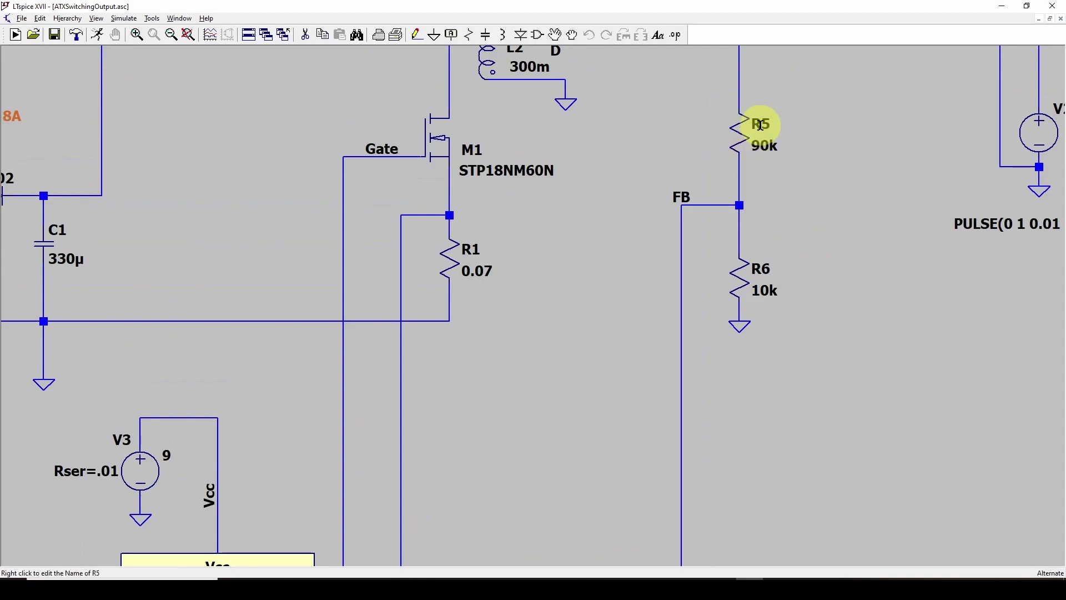
Step: Pan down to U1's ground, then up to auxiliary winding L2, D8 and load R4
key("Down")
key("Down")
key("Down")
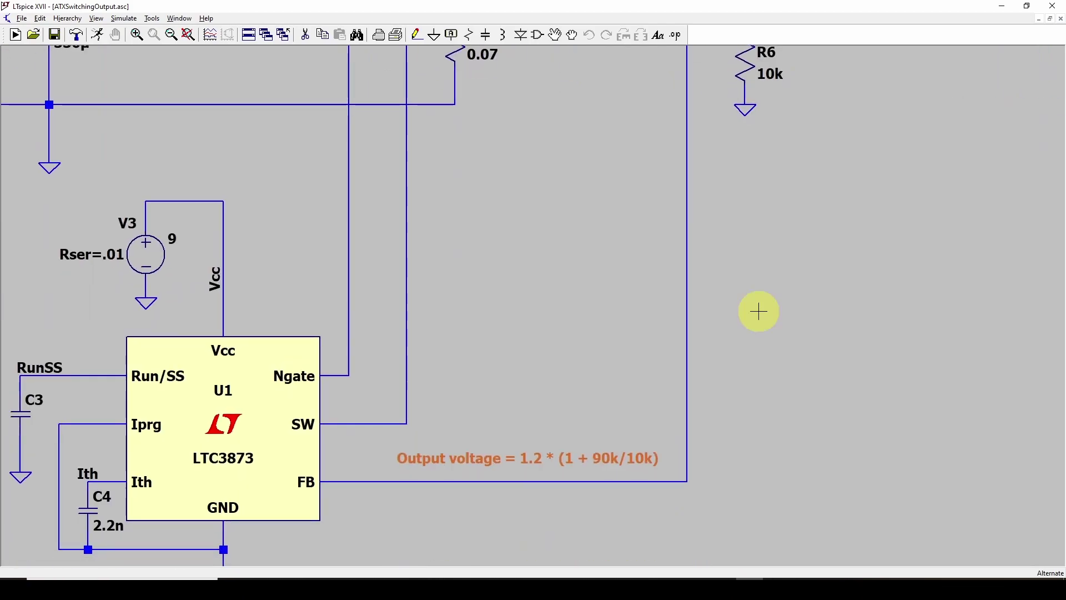
key("Down")
key("Left")
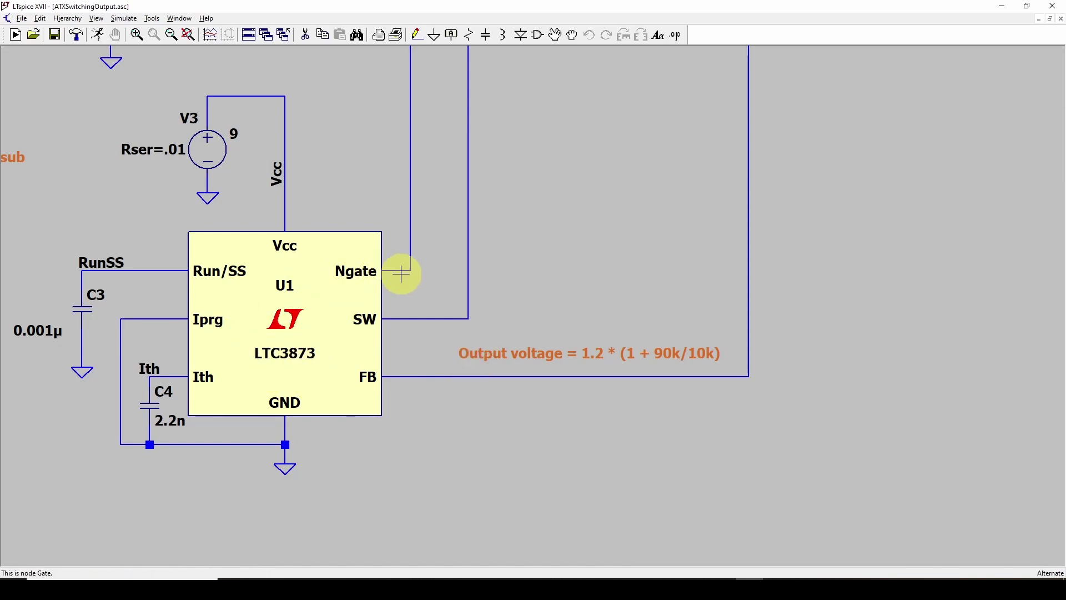
left_click_drag(536, 159, 497, 487)
left_click_drag(616, 253, 605, 316)
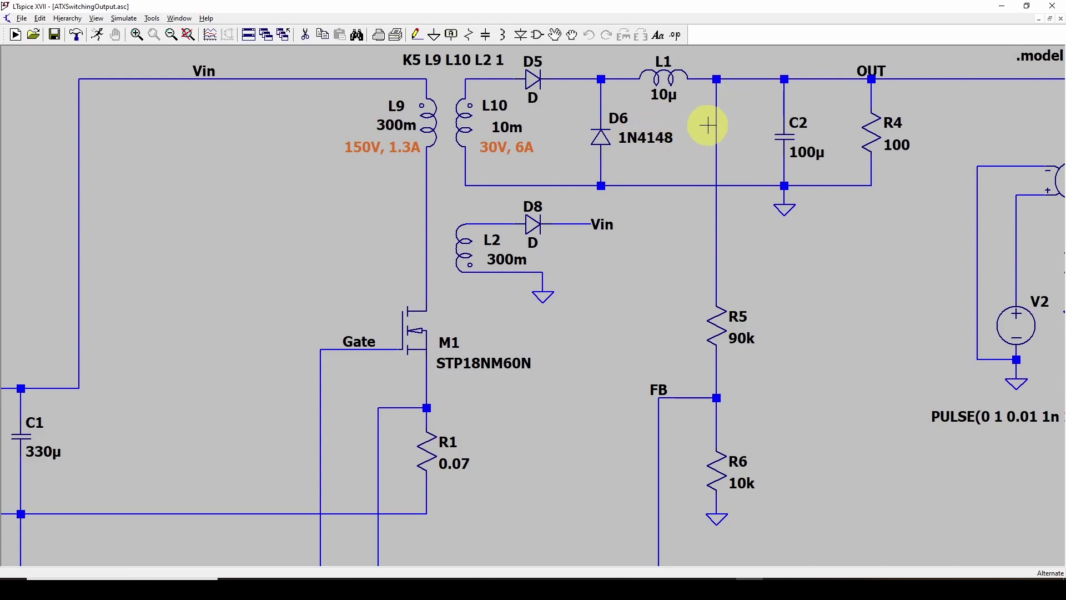
Step: Draw a wire from U1's SW pin to the node above R1
scroll(747, 253, "down", 4)
scroll(798, 306, "down", 5)
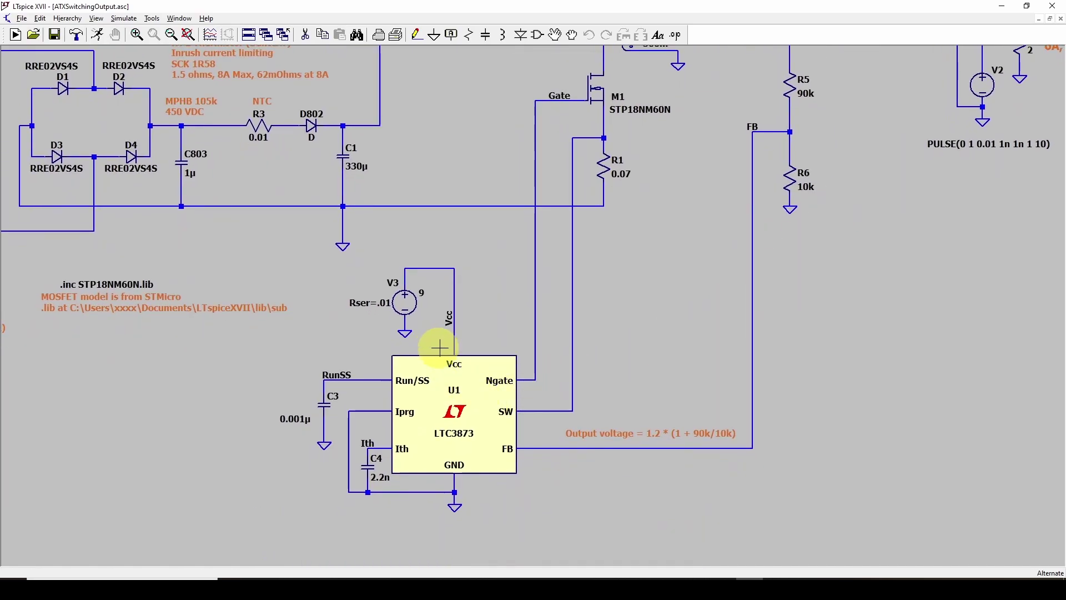
scroll(505, 283, "up", 2)
left_click_drag(504, 284, 547, 233)
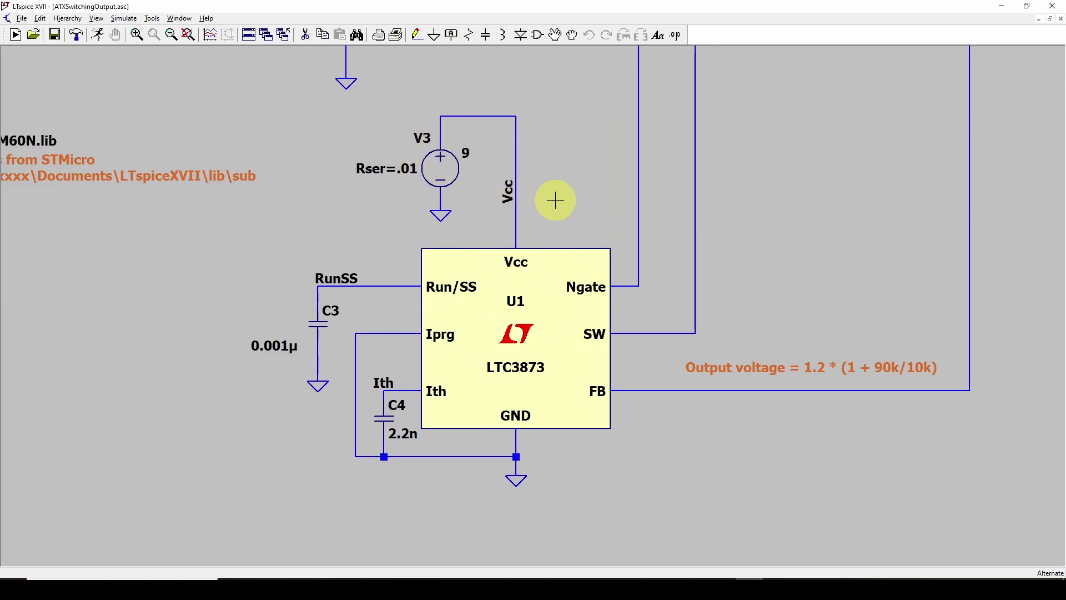
left_click_drag(554, 200, 573, 132)
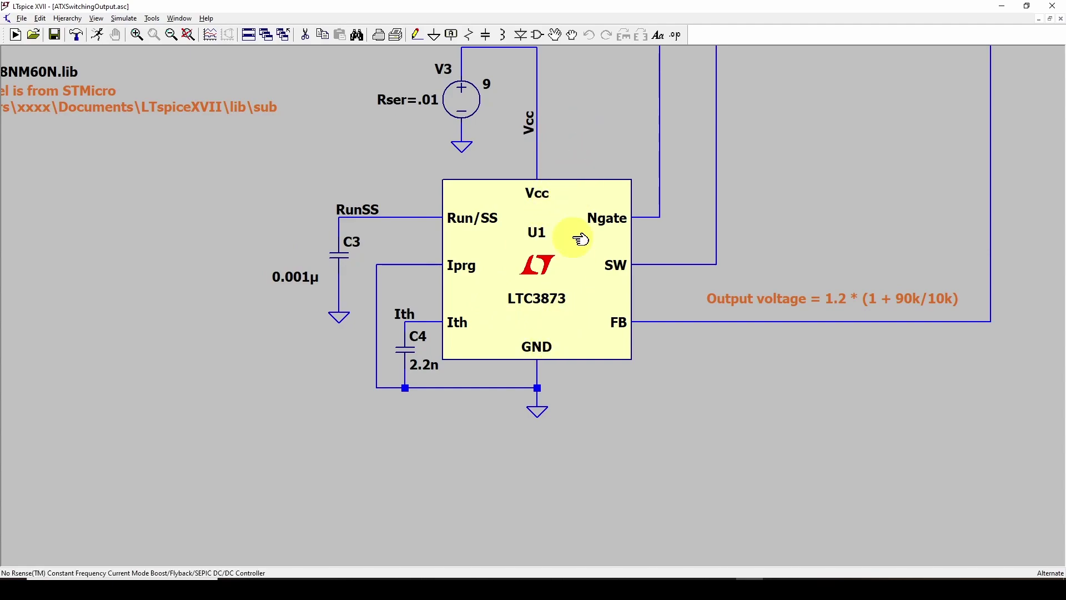
left_click_drag(614, 79, 575, 125)
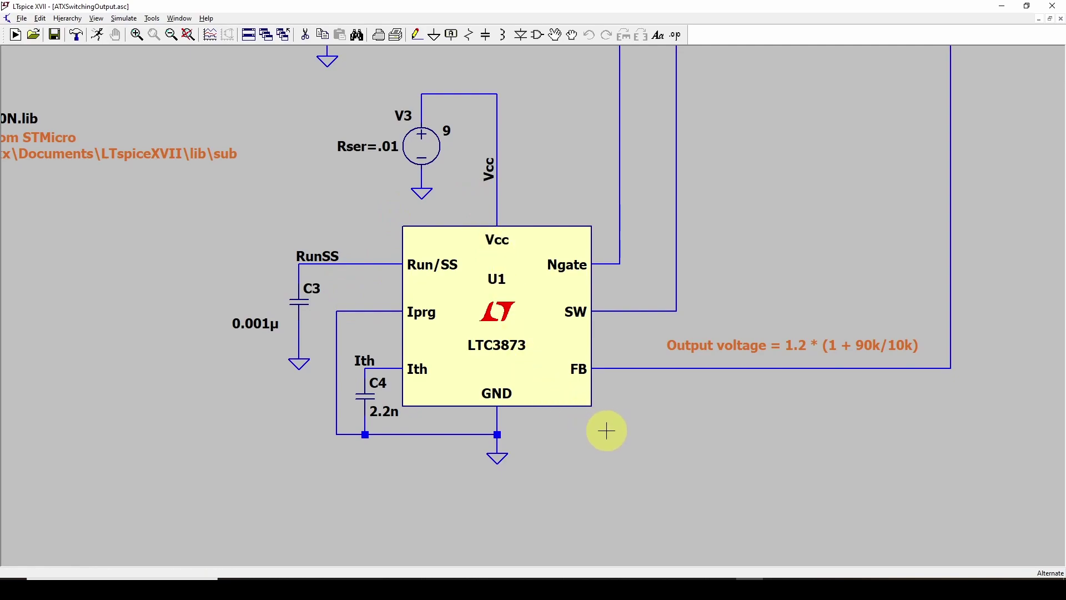
left_click_drag(607, 431, 563, 429)
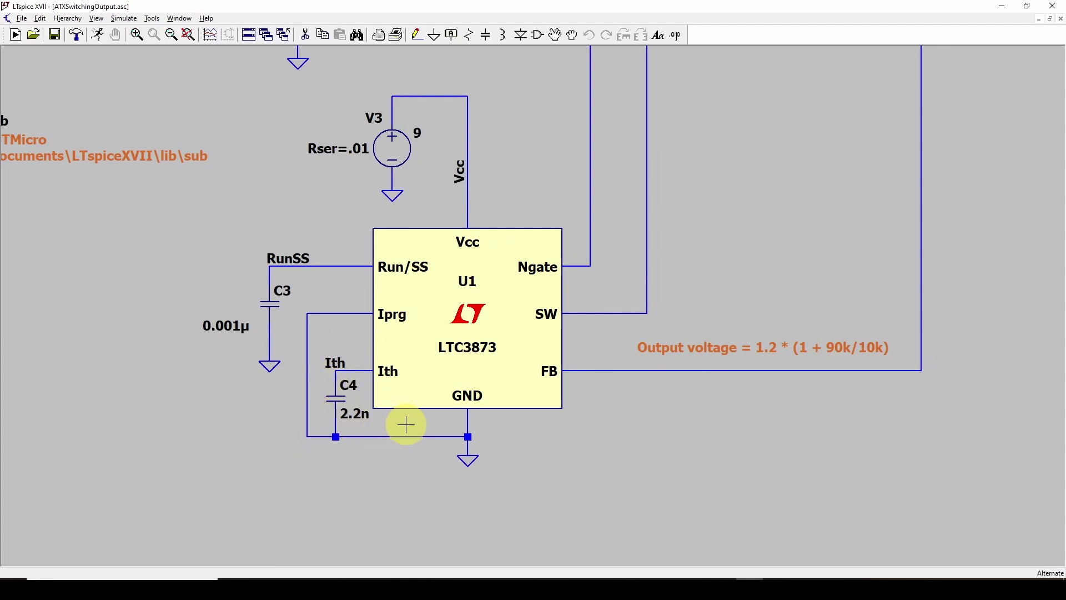
left_click_drag(530, 452, 519, 457)
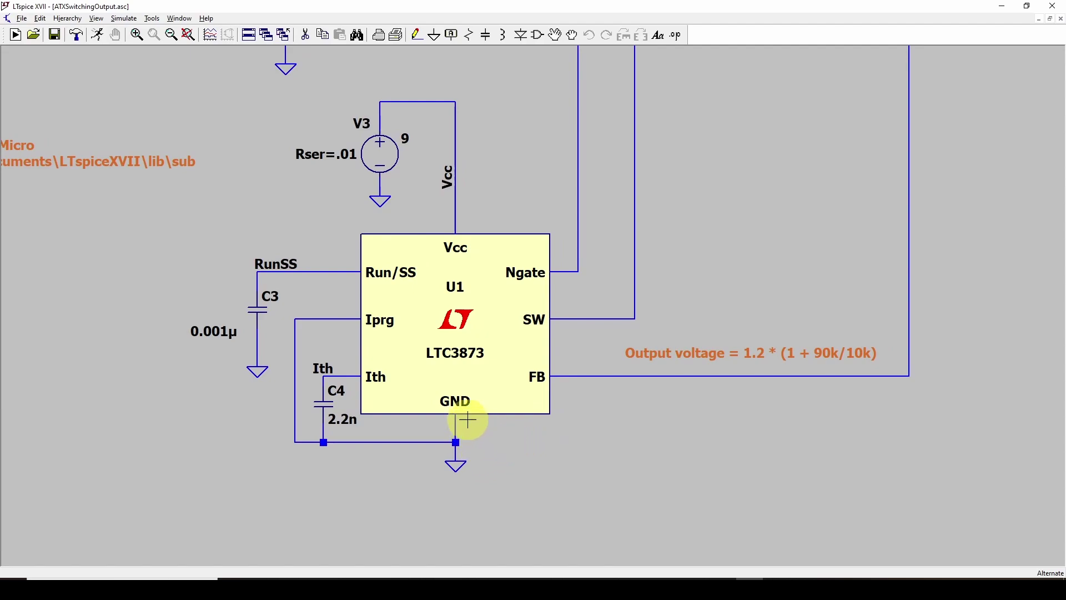
left_click_drag(608, 423, 528, 435)
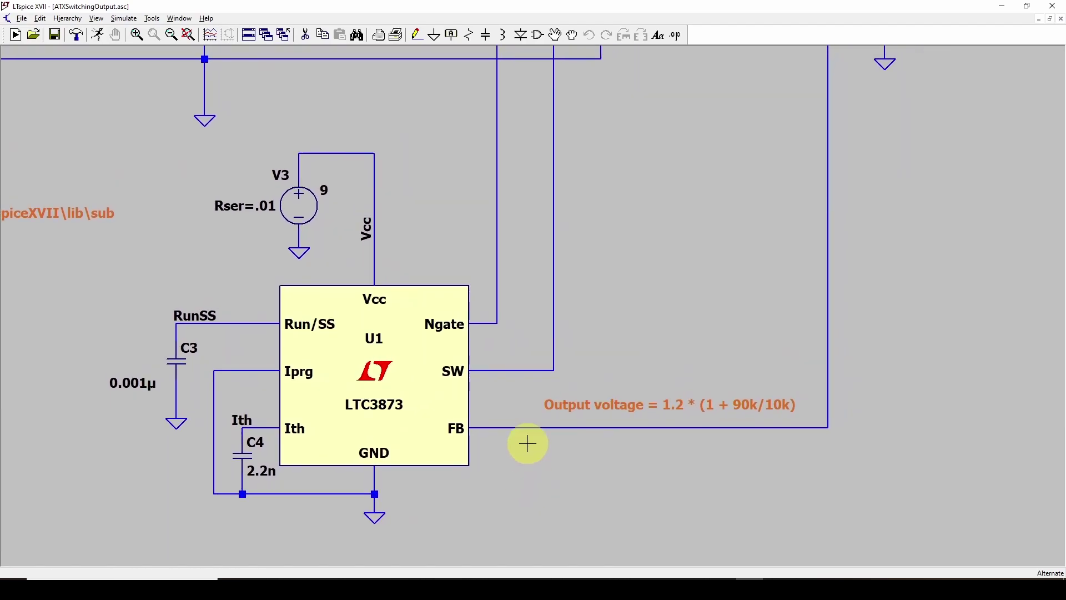
left_click_drag(600, 310, 550, 397)
scroll(573, 300, "down", 2)
left_click_drag(576, 287, 575, 303)
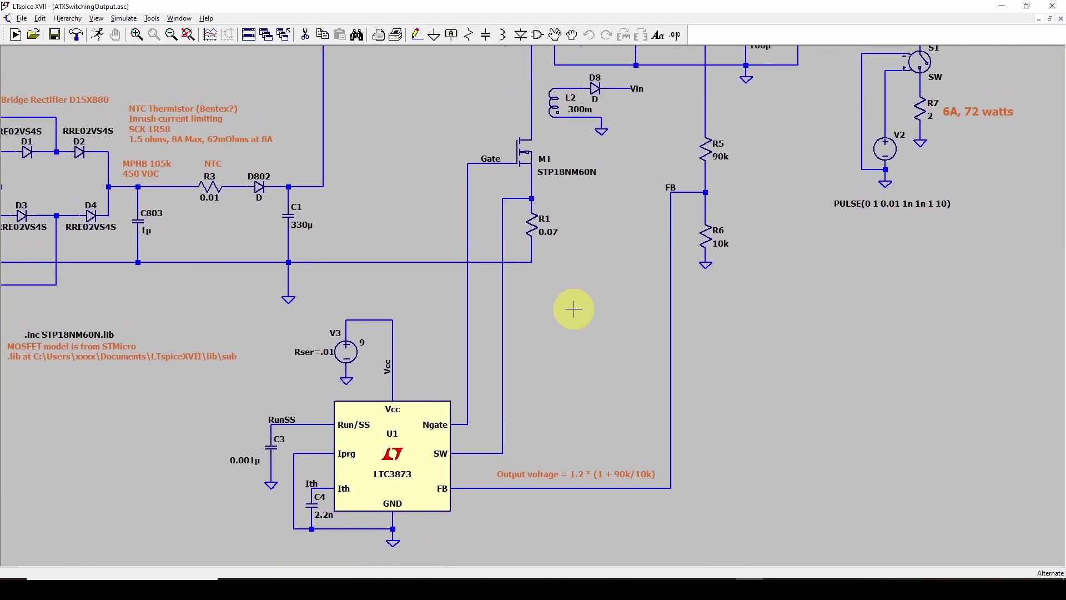
left_click(500, 444)
right_click(542, 162)
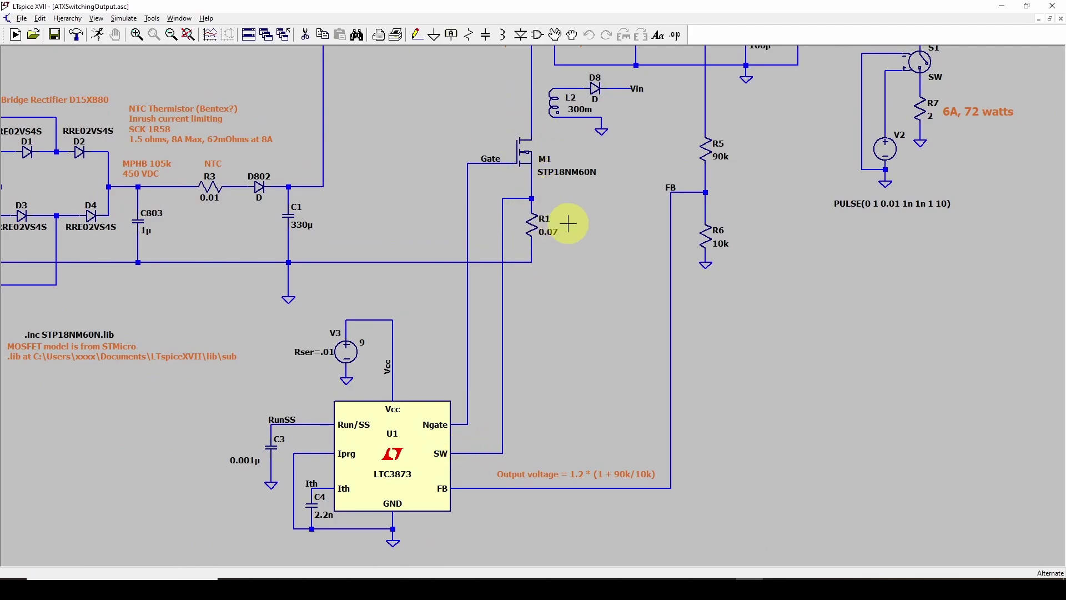
Step: Pan up to the transformer section and its 'Working L Values' notes
scroll(542, 214, "down", 1)
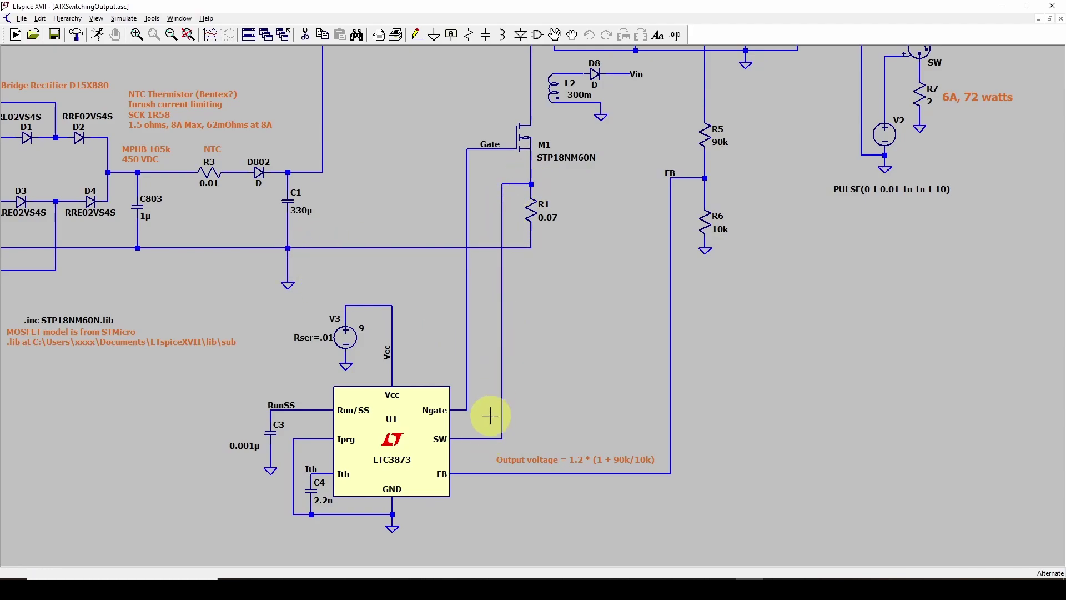
scroll(567, 342, "up", 2)
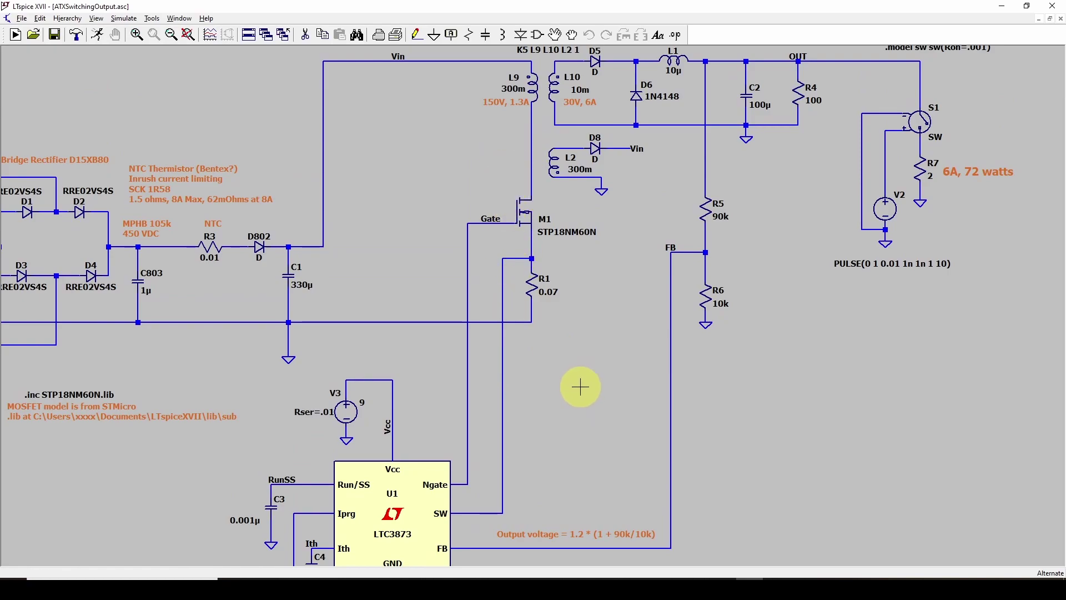
scroll(572, 356, "down", 2)
left_click_drag(554, 359, 574, 330)
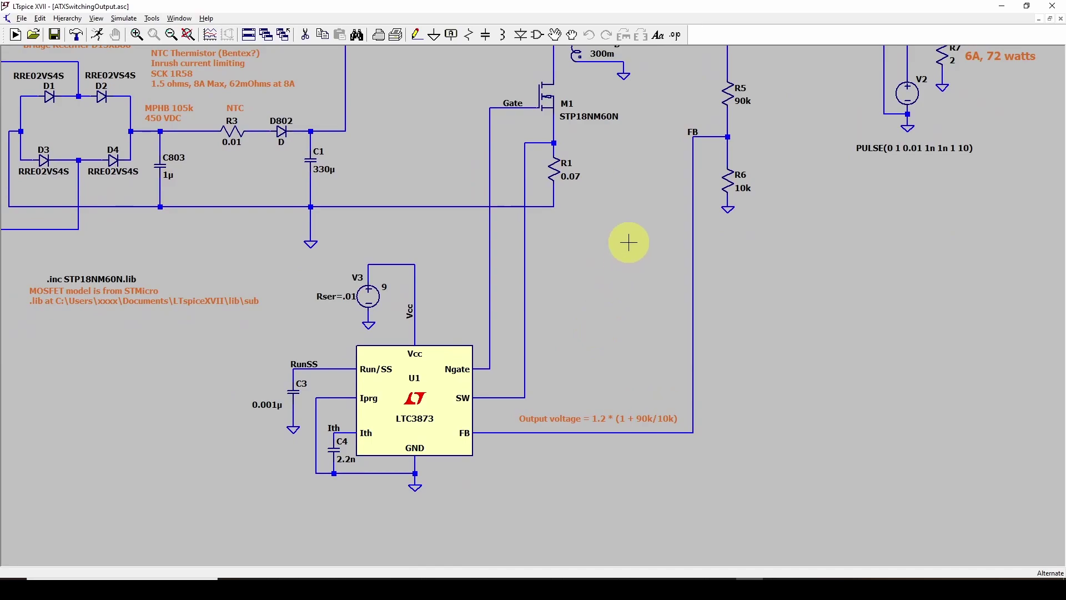
left_click_drag(628, 240, 590, 346)
scroll(590, 346, "up", 3)
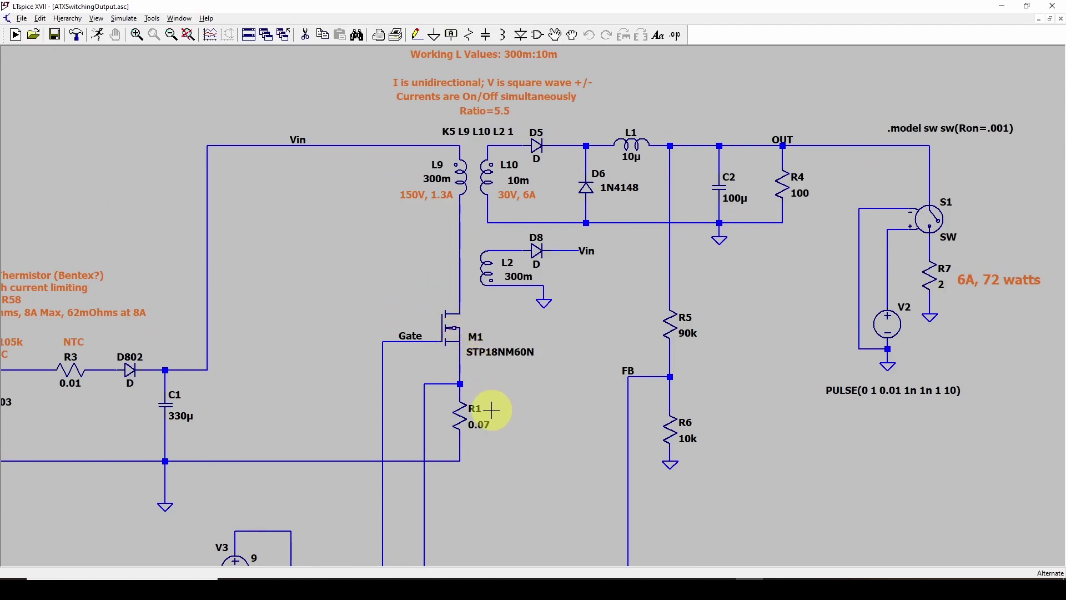
left_click_drag(552, 374, 481, 391)
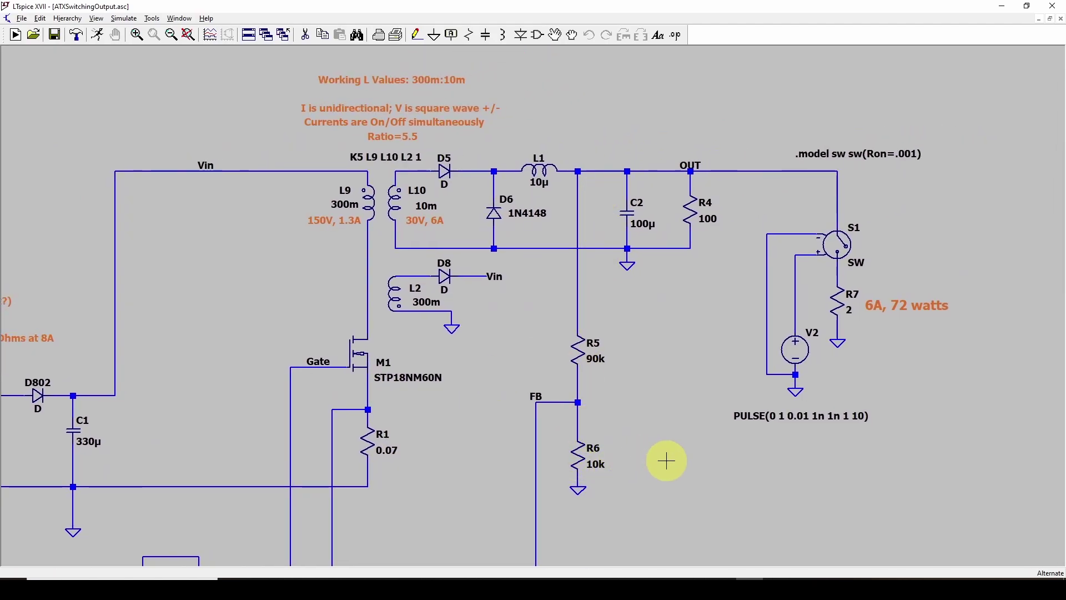
left_click_drag(666, 461, 648, 381)
left_click_drag(593, 219, 563, 344)
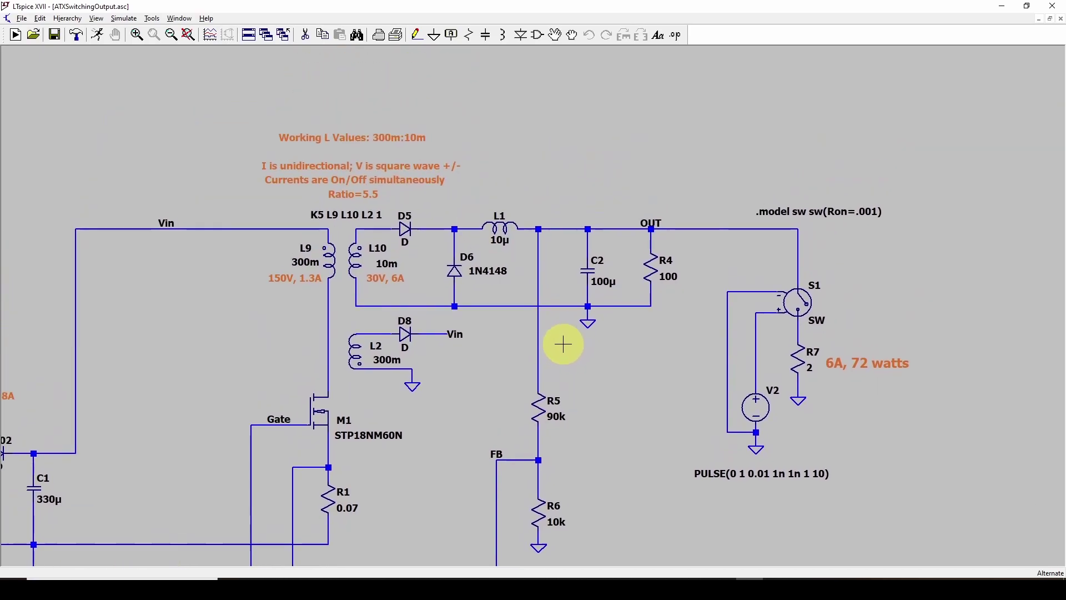
scroll(555, 266, "down", 1)
scroll(555, 266, "up", 1)
scroll(555, 266, "up", 1)
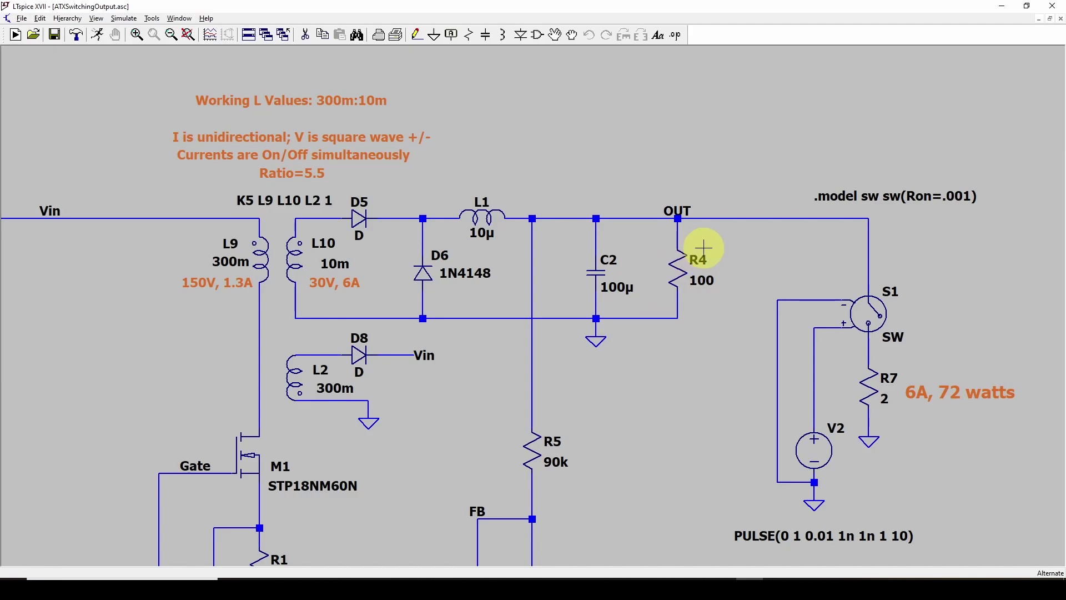
left_click_drag(751, 246, 544, 171)
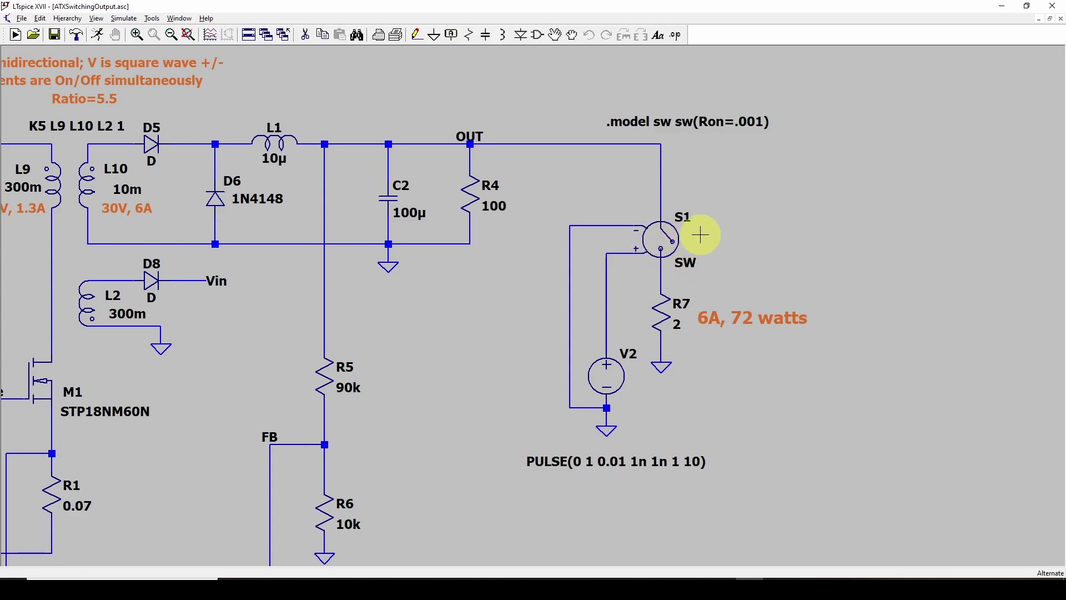
left_click_drag(715, 235, 701, 224)
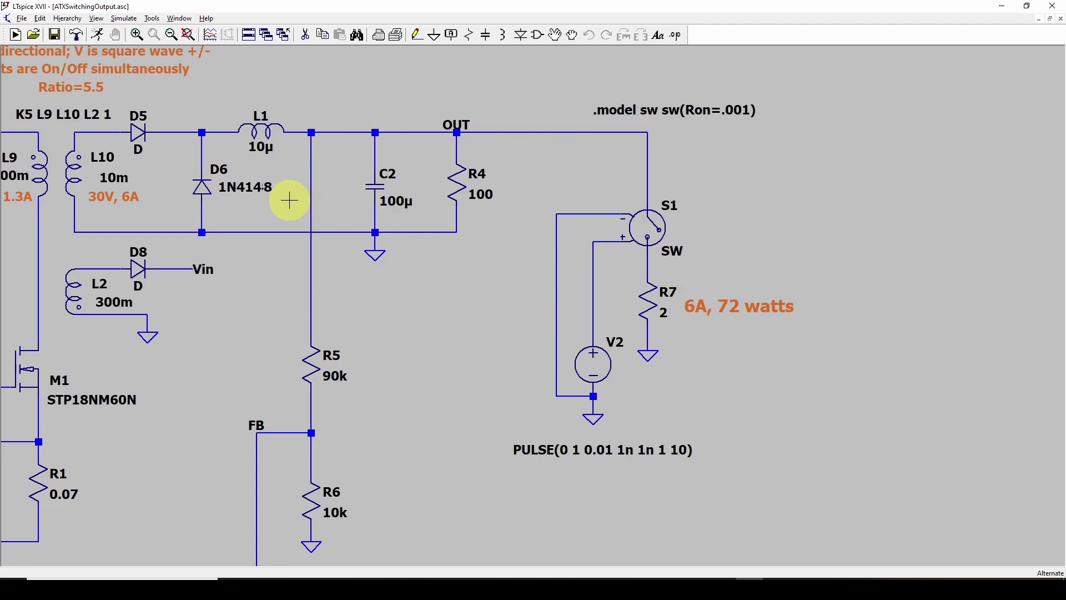
left_click_drag(297, 198, 483, 187)
left_click_drag(174, 353, 224, 293)
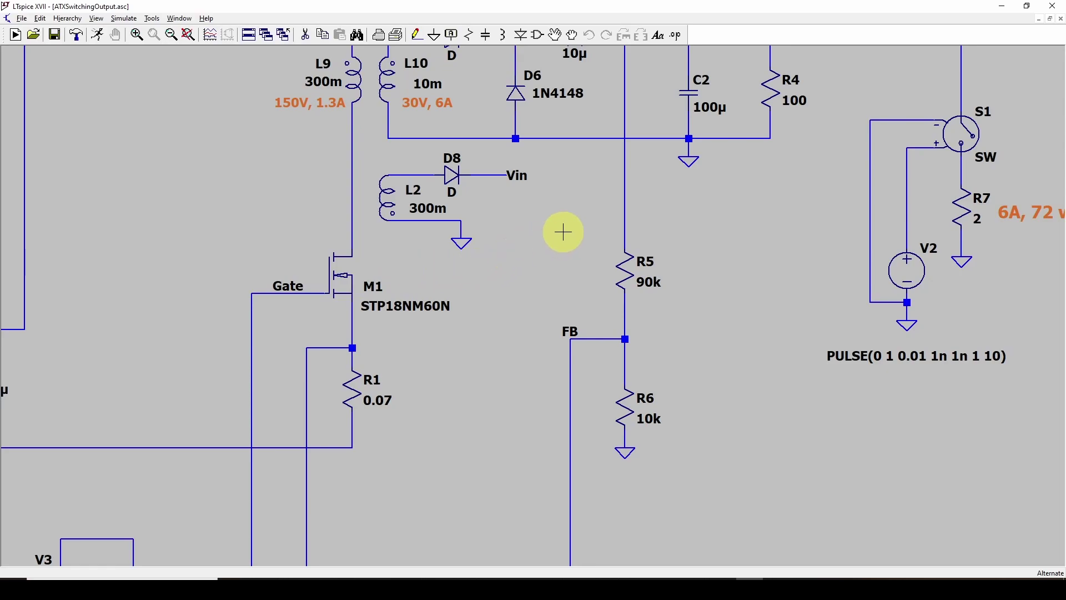
left_click_drag(555, 236, 265, 325)
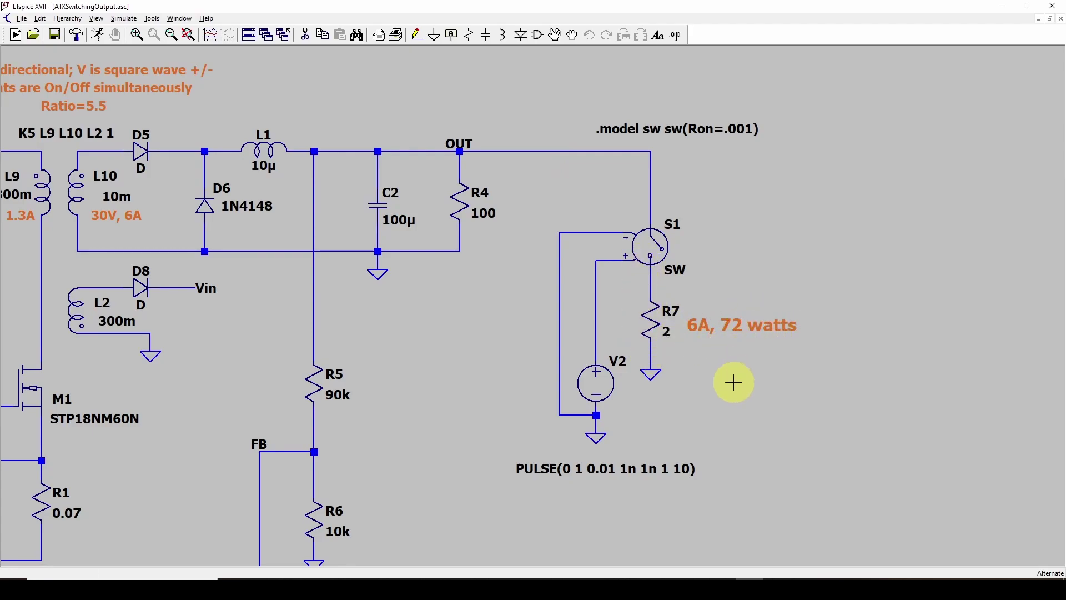
scroll(772, 278, "left", 2)
left_click_drag(475, 226, 528, 226)
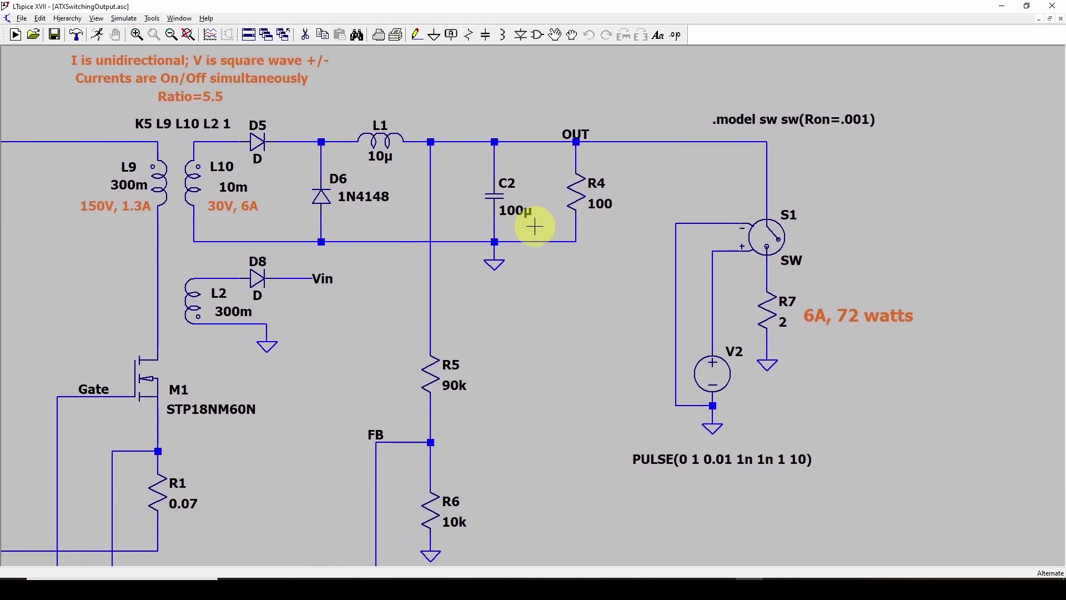
left_click_drag(551, 318, 647, 304)
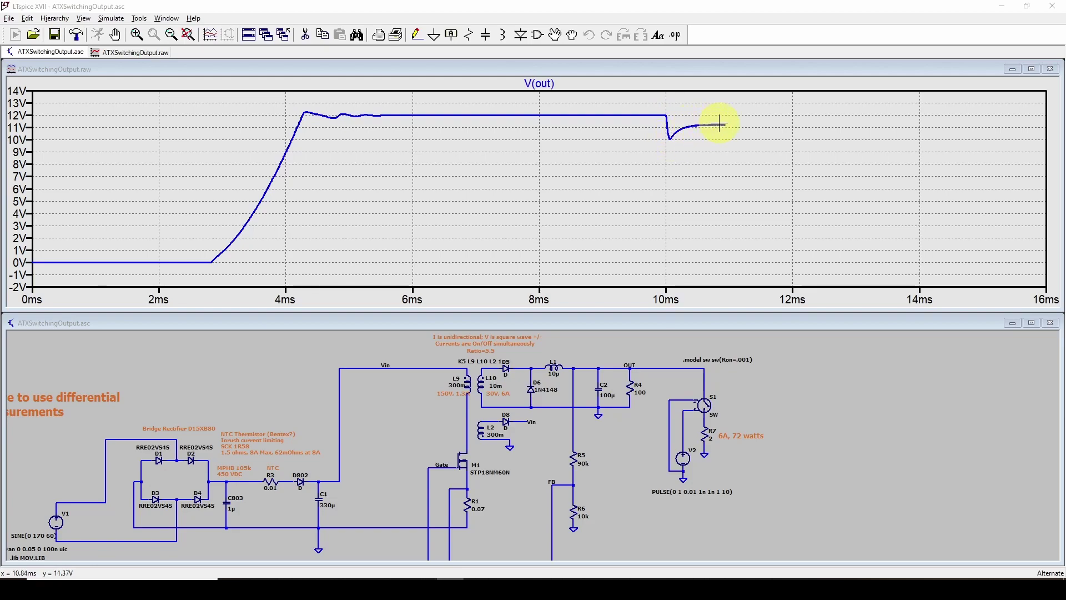
Step: Pan over U1, V3 and the FB notes, then back to the rectifier and transformer
left_click_drag(513, 476, 543, 386)
mouse_move(511, 486)
left_mouse_down()
mouse_move(535, 405)
mouse_move(532, 438)
left_mouse_up()
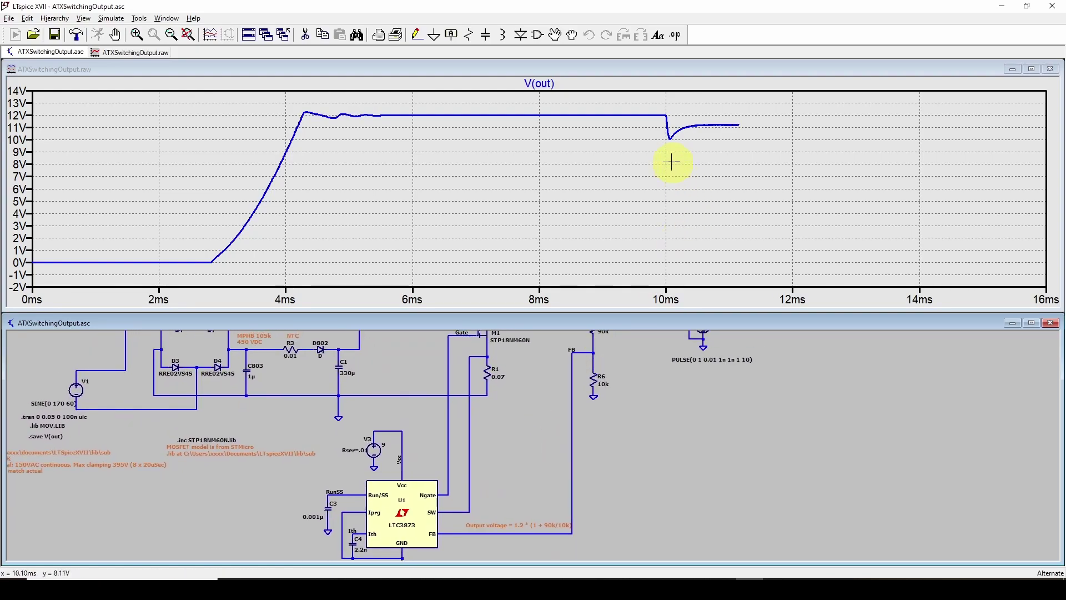
left_click_drag(554, 357, 541, 443)
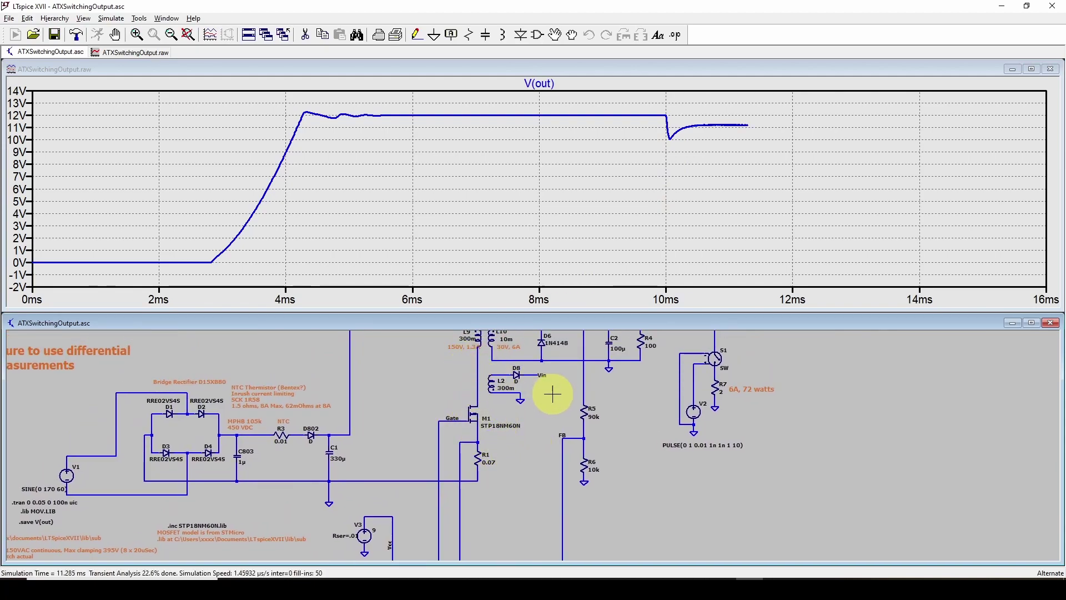
Step: Pan between Vin/L1/OUT and U1, V3 and C4 while the transient run continues
left_click_drag(552, 395, 535, 435)
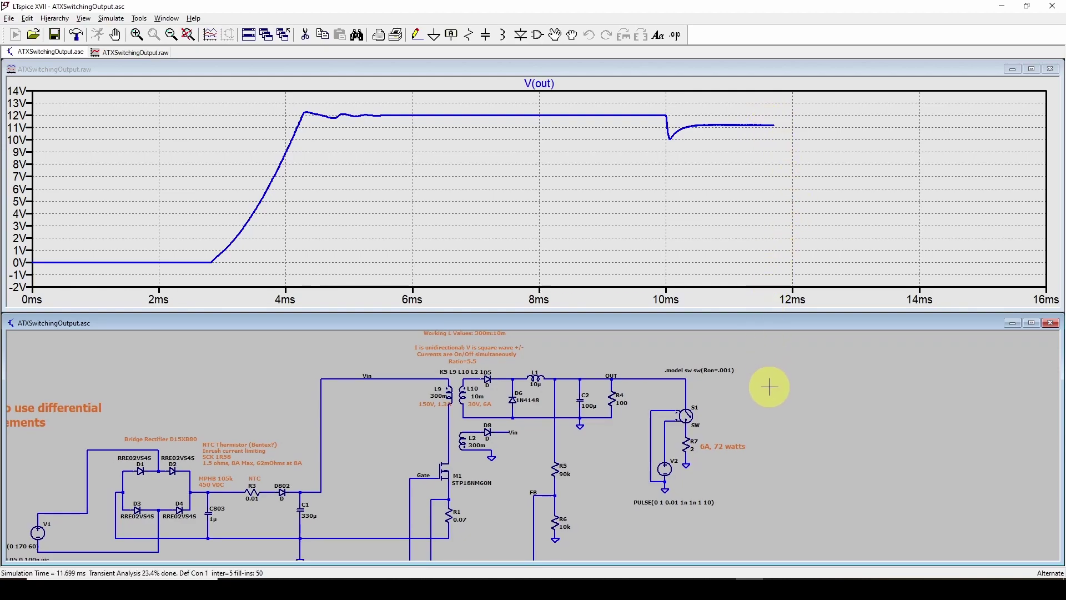
left_click_drag(724, 386, 753, 371)
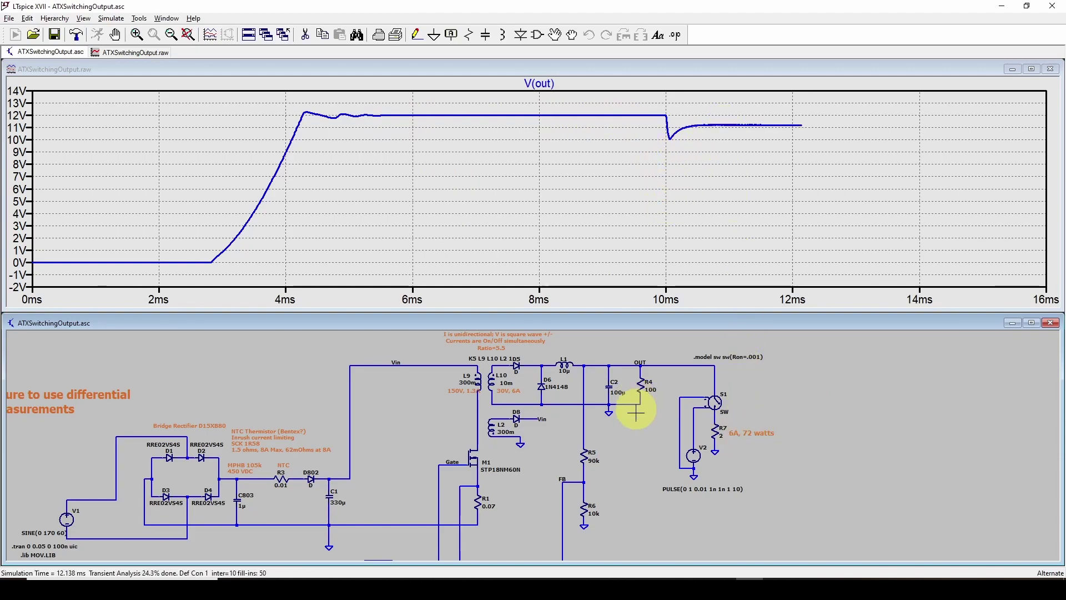
left_click_drag(634, 442, 723, 354)
left_click_drag(593, 486, 578, 508)
left_click_drag(602, 419, 578, 452)
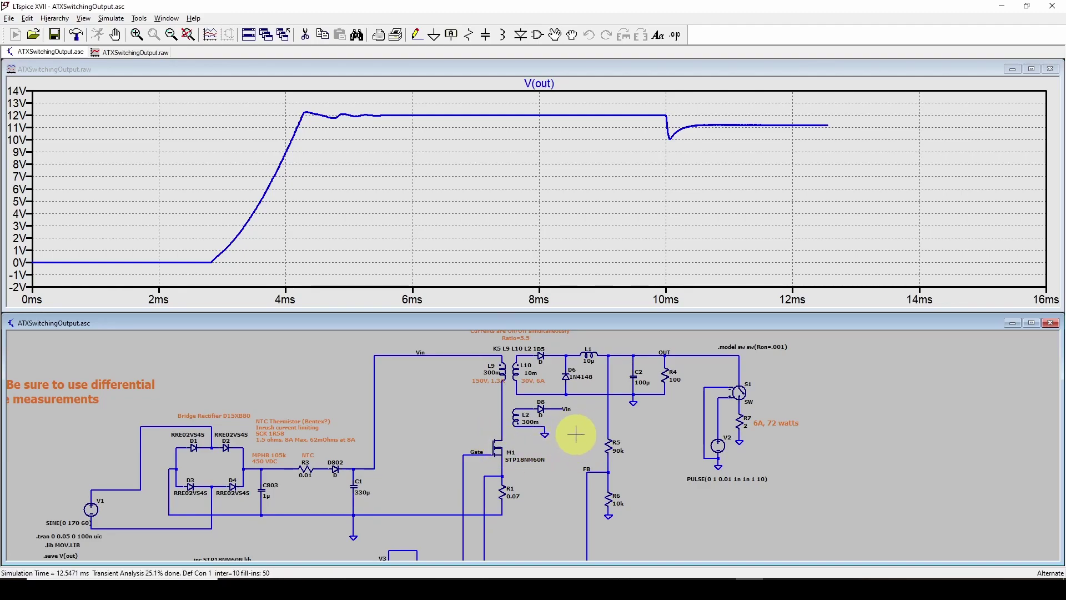
left_click_drag(580, 431, 547, 445)
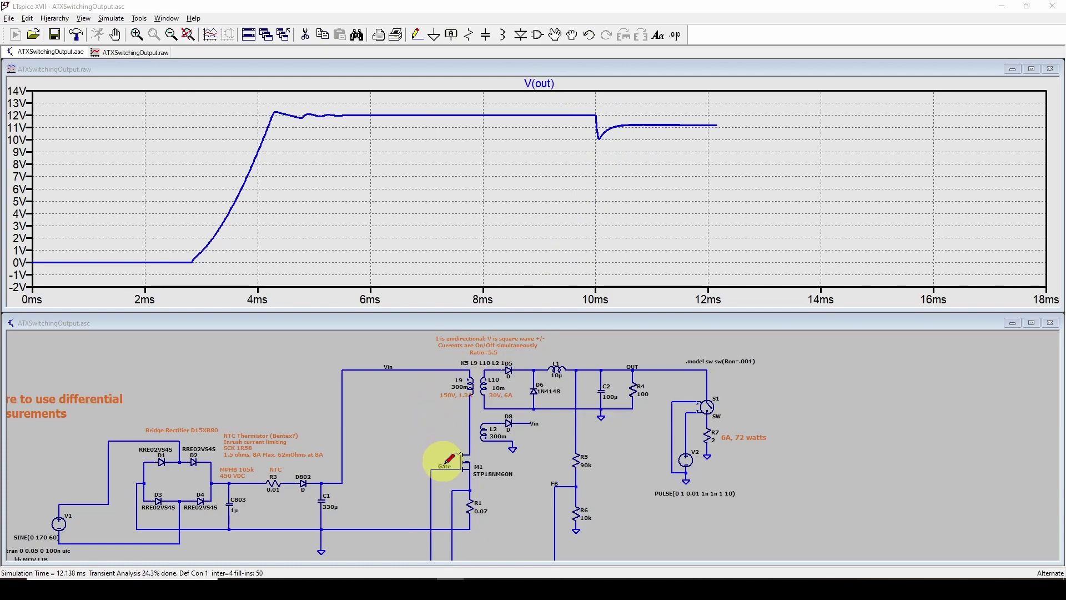
Step: Halt the simulation and probe the Gate net to add V(gate) to the plot
left_click(115, 34)
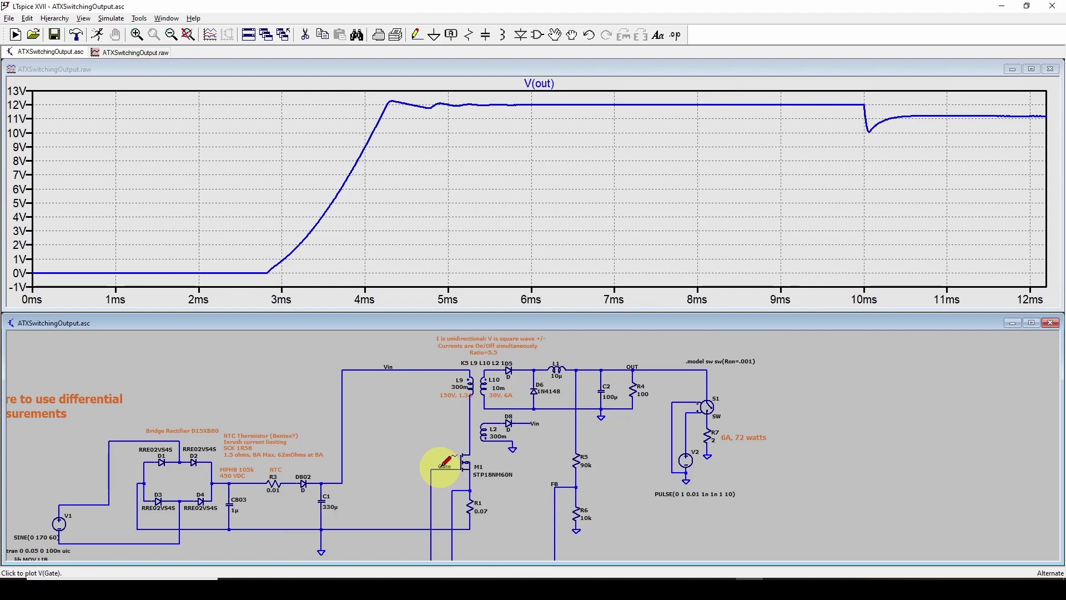
left_click(442, 466)
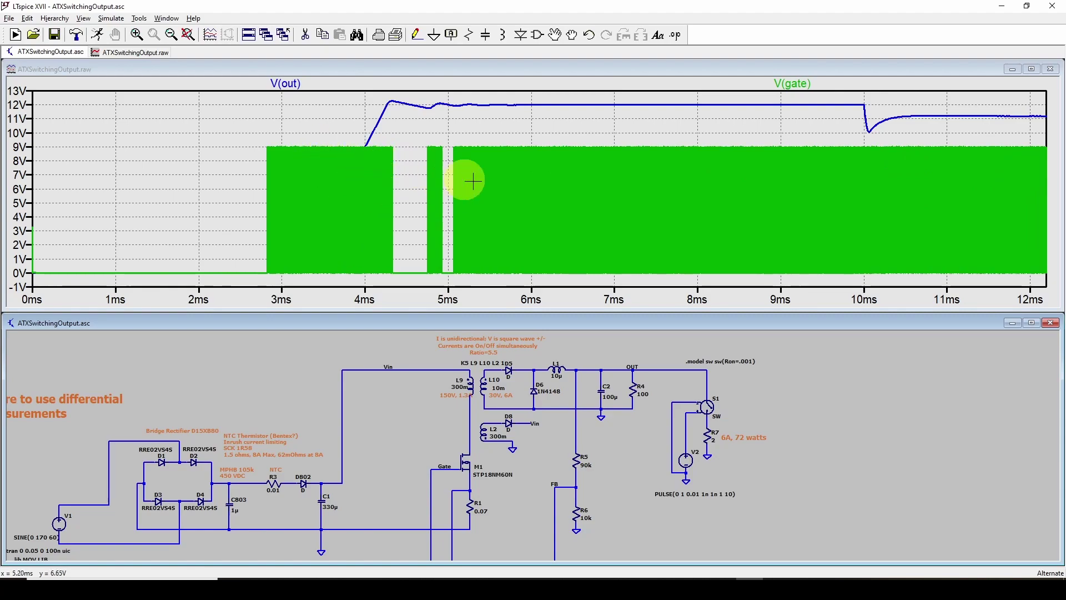
left_click(398, 101)
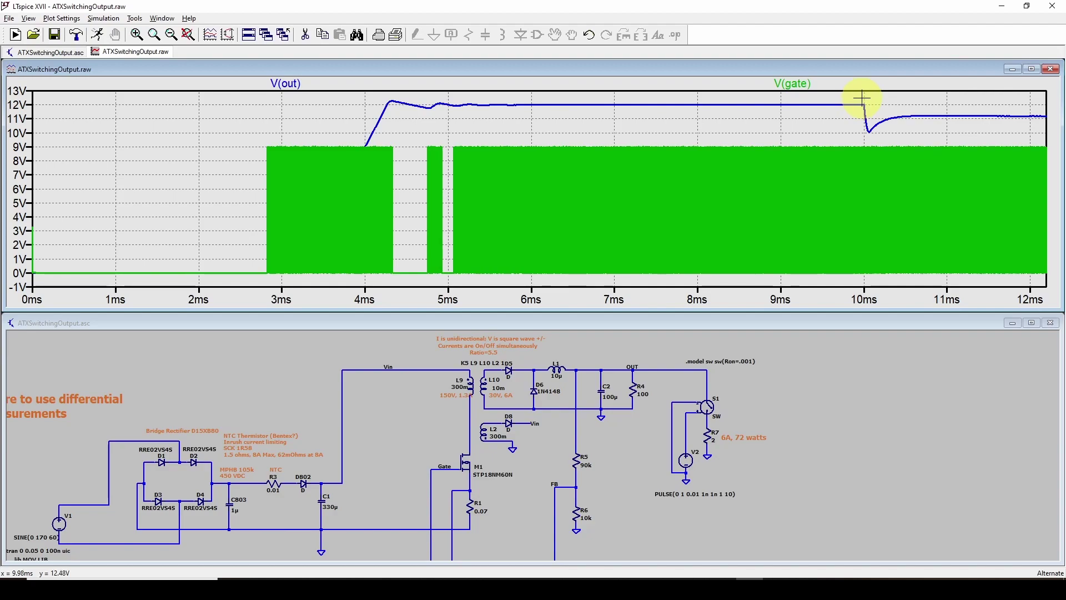
Step: Zoom the plot to 9.96–10.16 ms around the V(out) load-step dip
left_click_drag(861, 99, 877, 280)
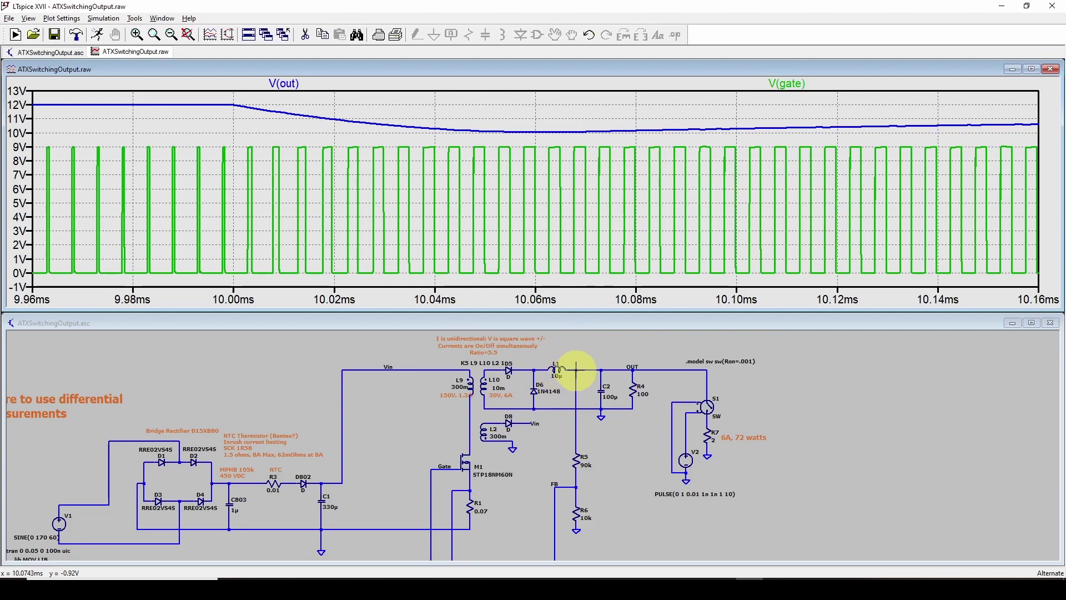
Step: Zoom the plot to fit the full 0–12 ms range, then pan the schematic
key("ctrl+e")
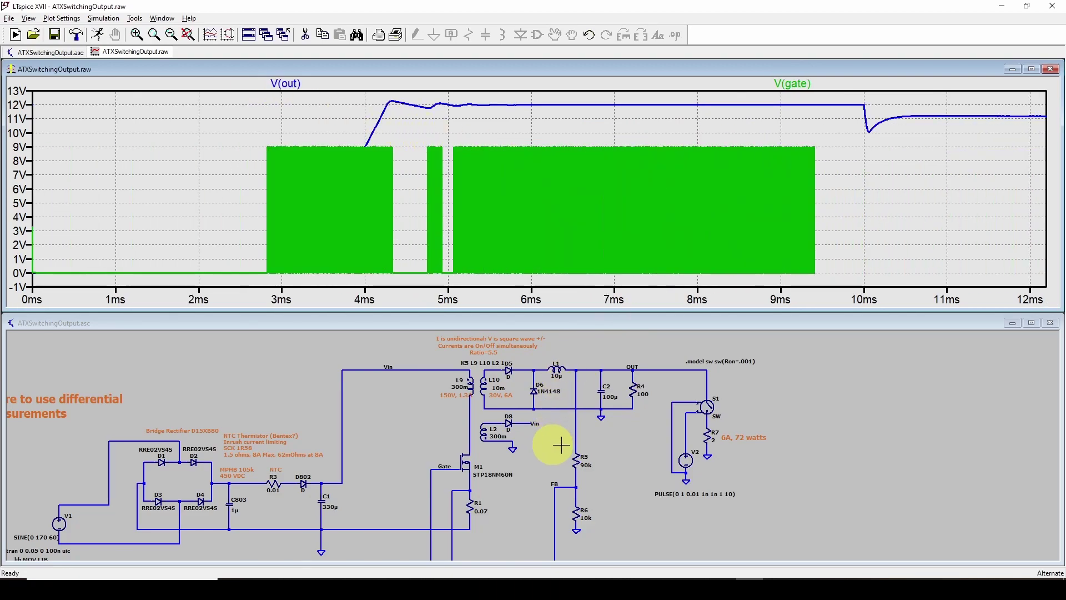
mouse_move(825, 423)
left_mouse_down()
mouse_move(872, 407)
mouse_move(865, 418)
left_mouse_up()
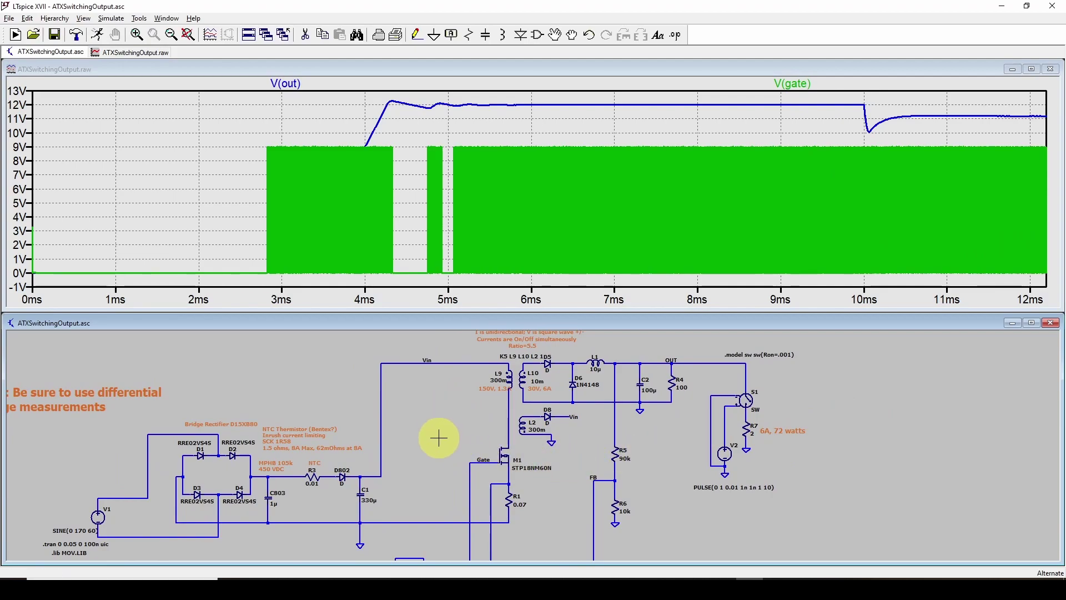
left_click_drag(439, 436, 438, 398)
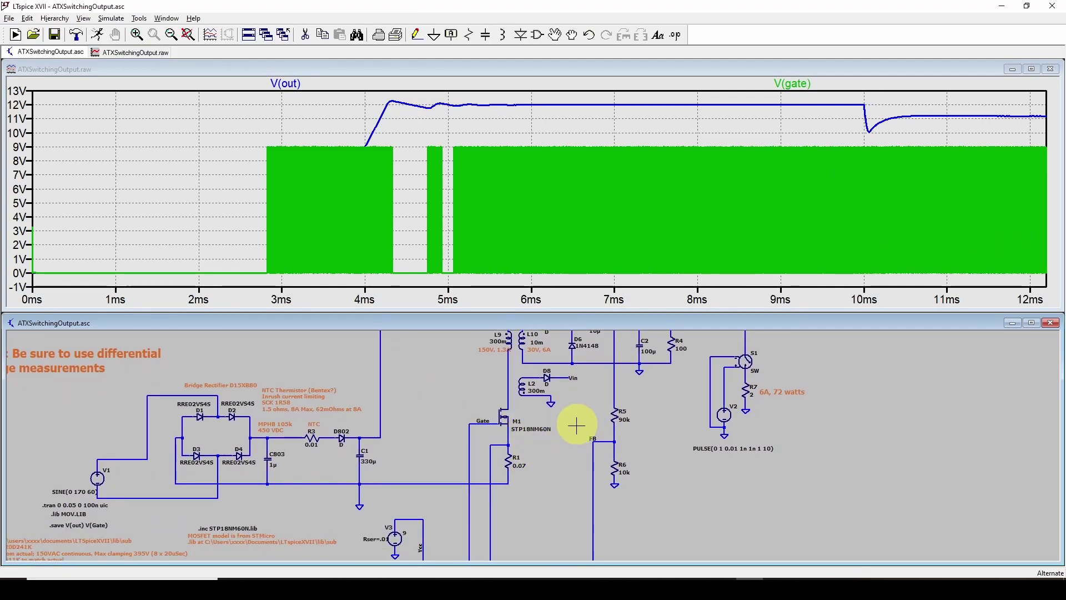
left_click_drag(576, 422, 545, 488)
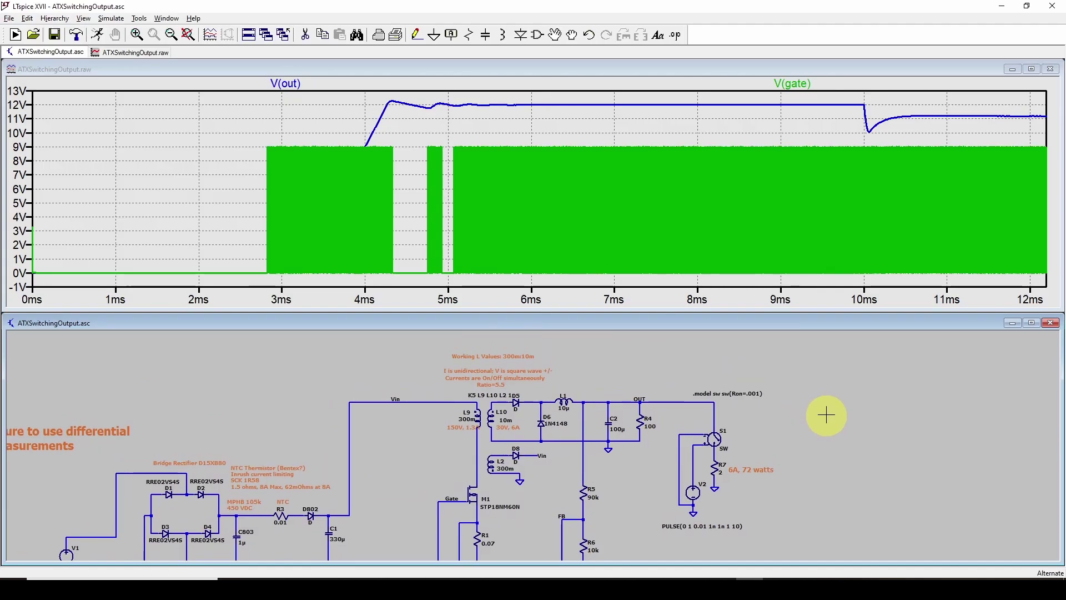